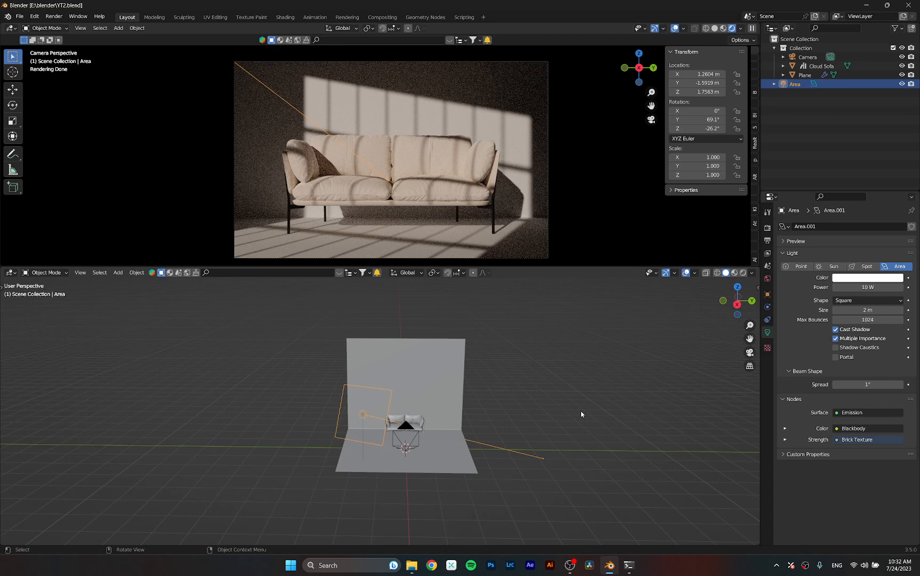
- Move the Blackbody and Brick Texture nodes further right in the area light's node tree
{"action": "middle_click_drag", "start_coordinate": [552, 453], "coordinate": [303, 451]}
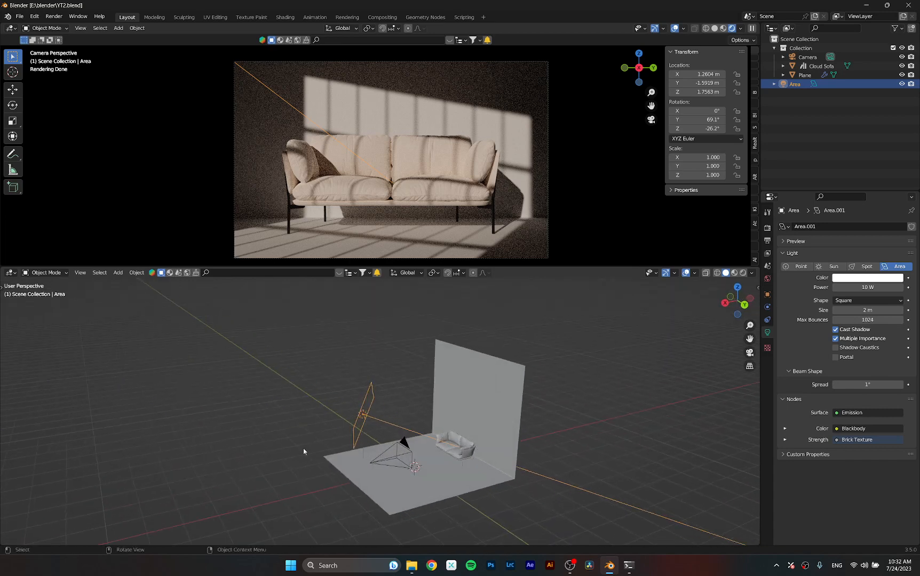
{"action": "middle_click_drag", "start_coordinate": [421, 488], "coordinate": [437, 495]}
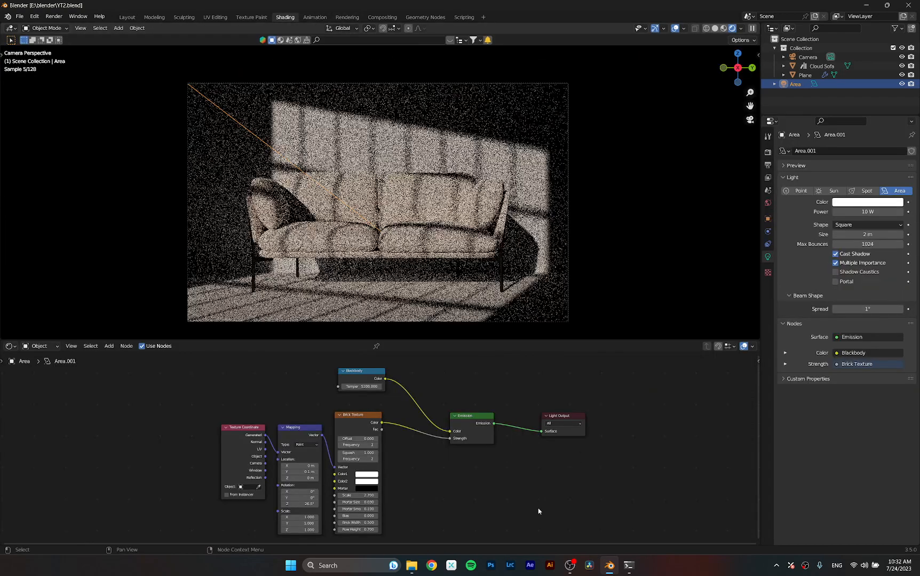
{"action": "middle_click_drag", "start_coordinate": [510, 500], "coordinate": [505, 486]}
{"action": "left_click_drag", "start_coordinate": [361, 369], "coordinate": [388, 372]}
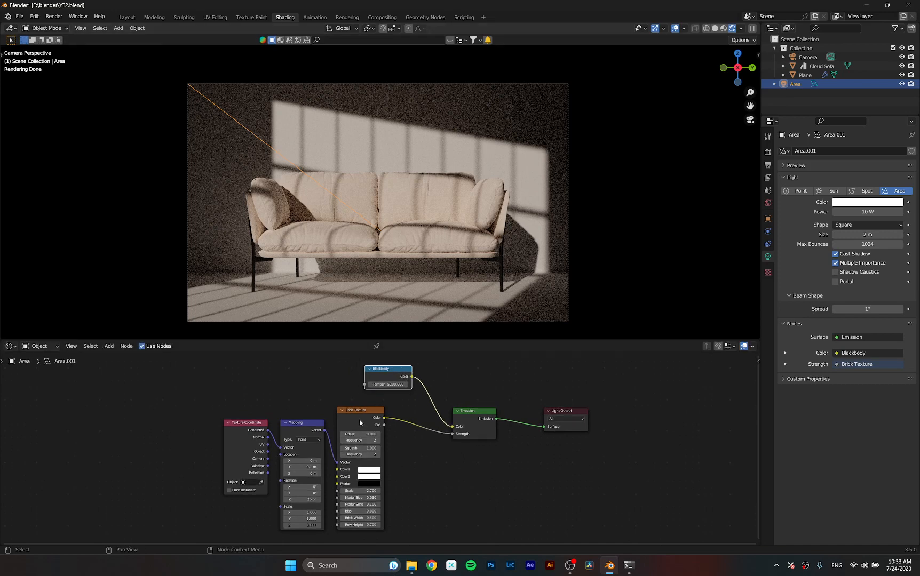
{"action": "left_click_drag", "start_coordinate": [361, 423], "coordinate": [383, 425]}
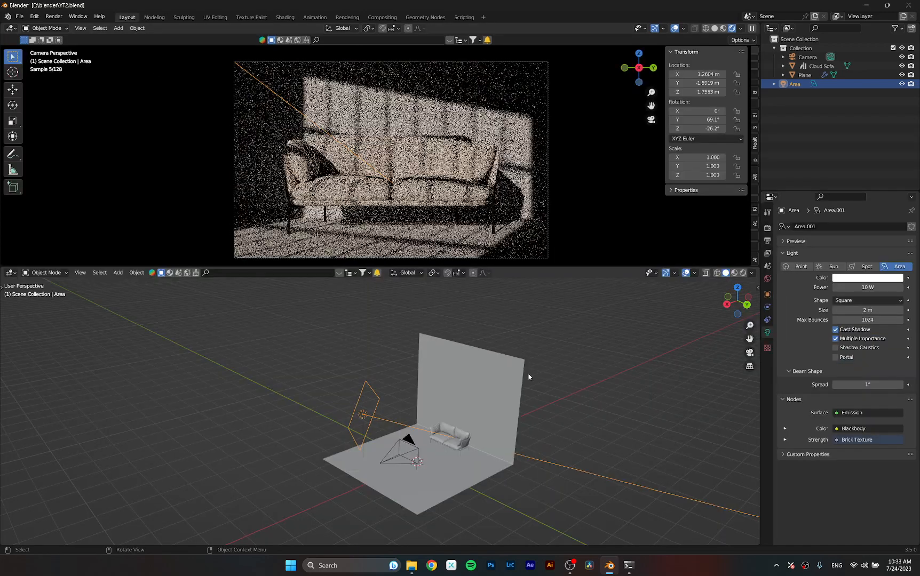
- Try moving the area light about 0.25 m down and 0.17 m along Y
{"action": "middle_click_drag", "start_coordinate": [491, 469], "coordinate": [490, 463]}
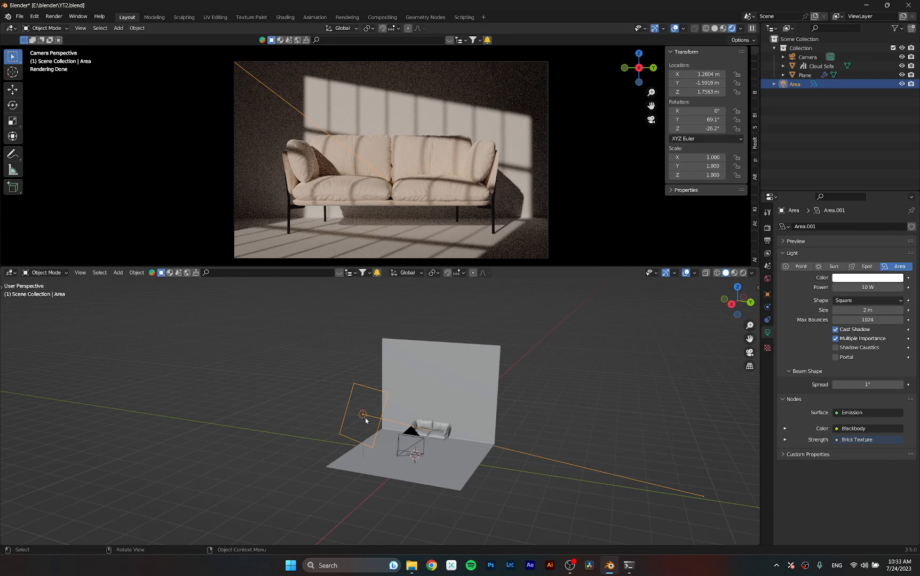
{"action": "key", "text": "g"}
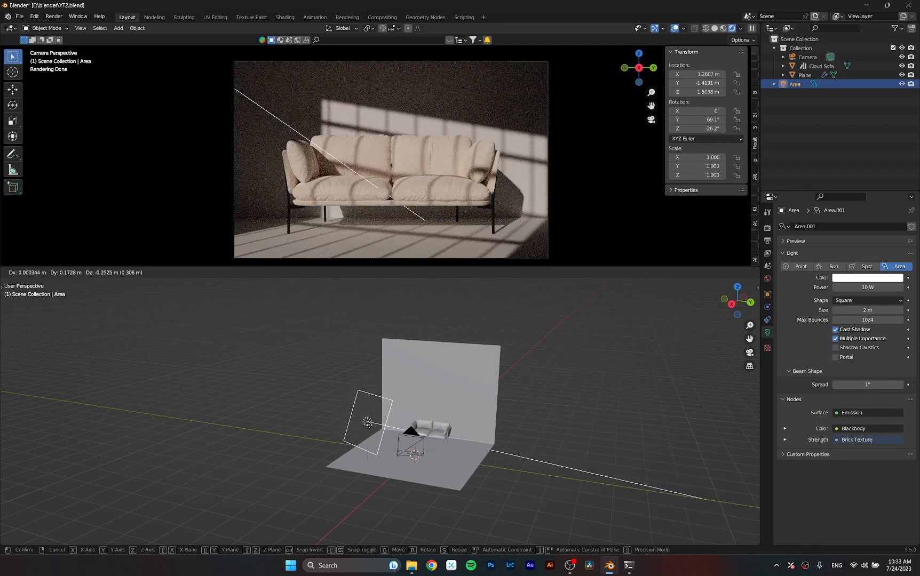
{"action": "left_click", "coordinate": [393, 427]}
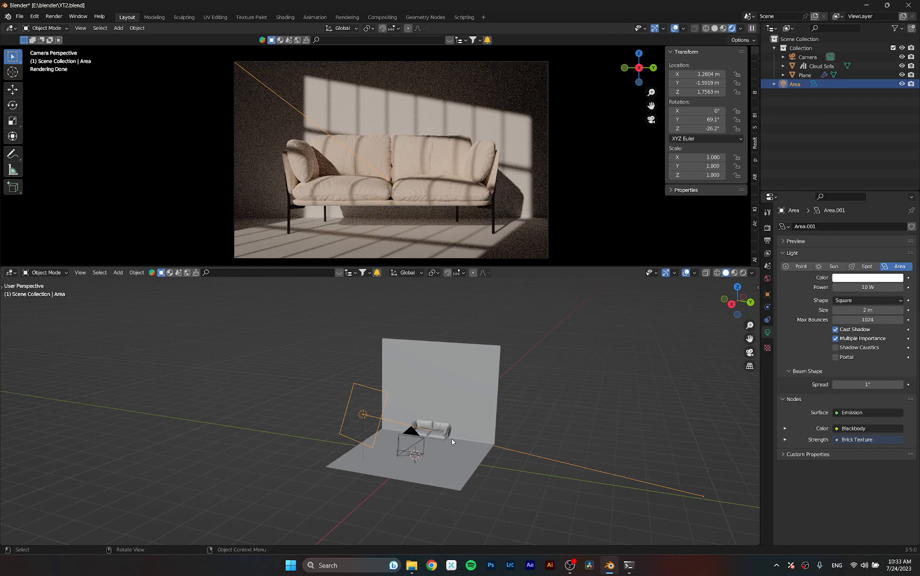
- Rotate the area light about 9.7° around global Z and set the Mapping node's Z rotation to about 17°
{"action": "key", "text": "r"}
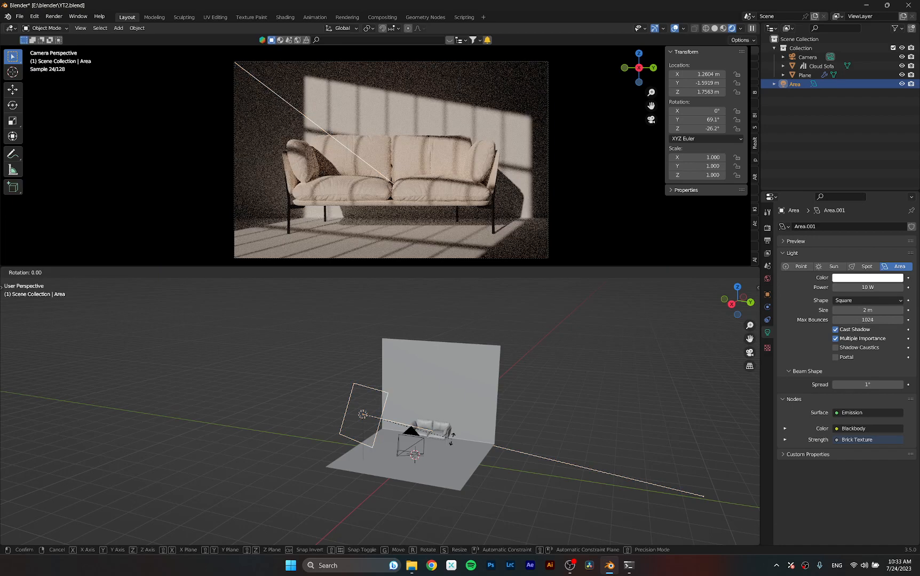
{"action": "key", "text": "z"}
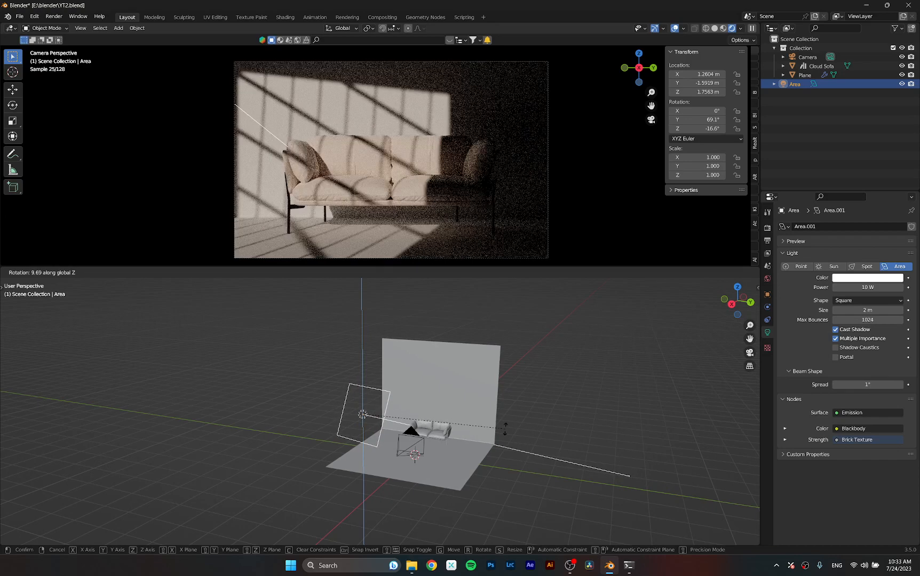
{"action": "left_click", "coordinate": [470, 425]}
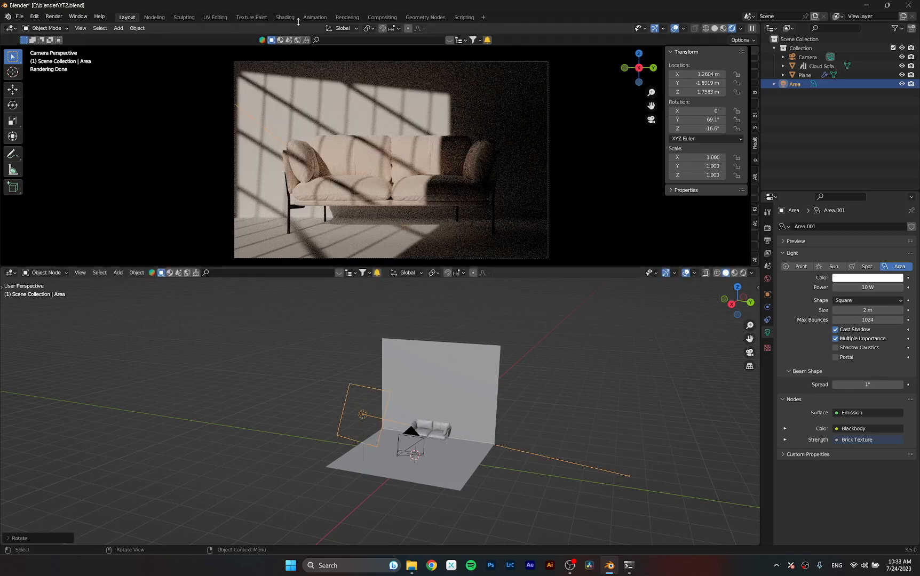
{"action": "left_click", "coordinate": [285, 17]}
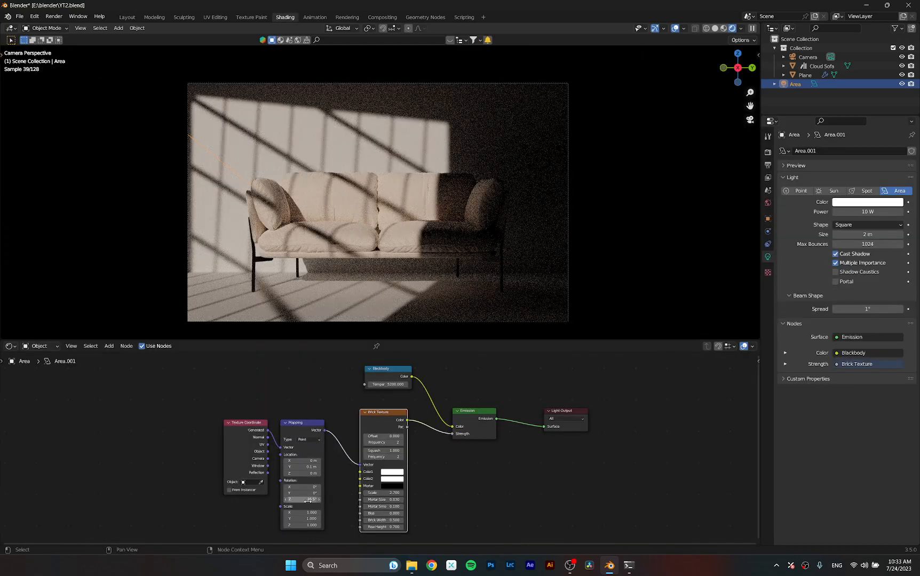
{"action": "left_click_drag", "start_coordinate": [308, 501], "coordinate": [285, 500]}
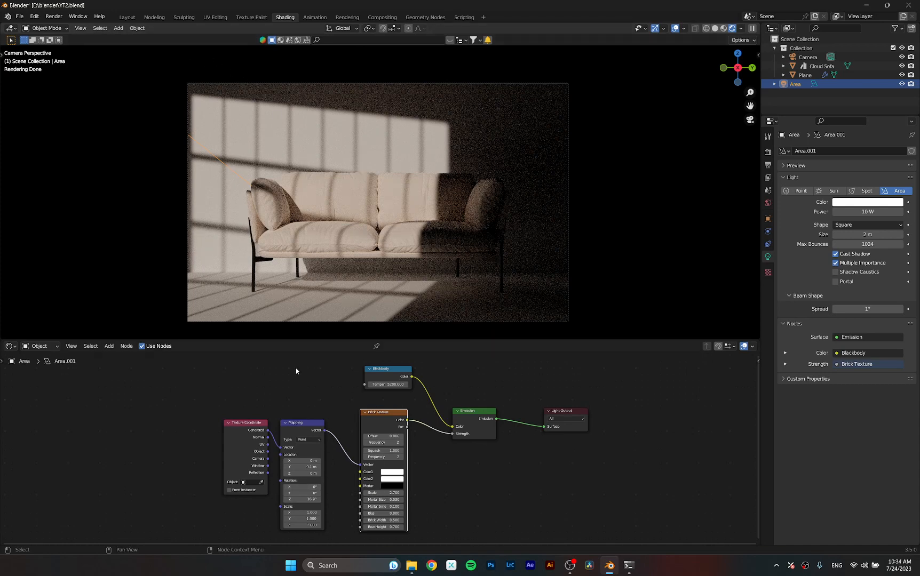
- Move the Texture Coordinate node aside and connect its Normal output to the Mapping node's Vector input
{"action": "left_click_drag", "start_coordinate": [231, 431], "coordinate": [213, 429]}
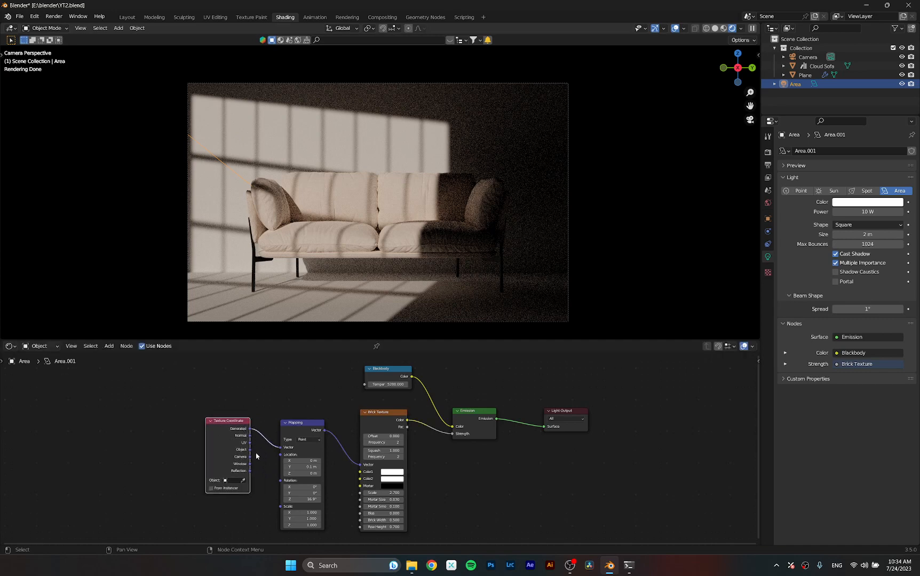
{"action": "left_click_drag", "start_coordinate": [250, 450], "coordinate": [281, 448]}
{"action": "left_click_drag", "start_coordinate": [250, 436], "coordinate": [280, 447]}
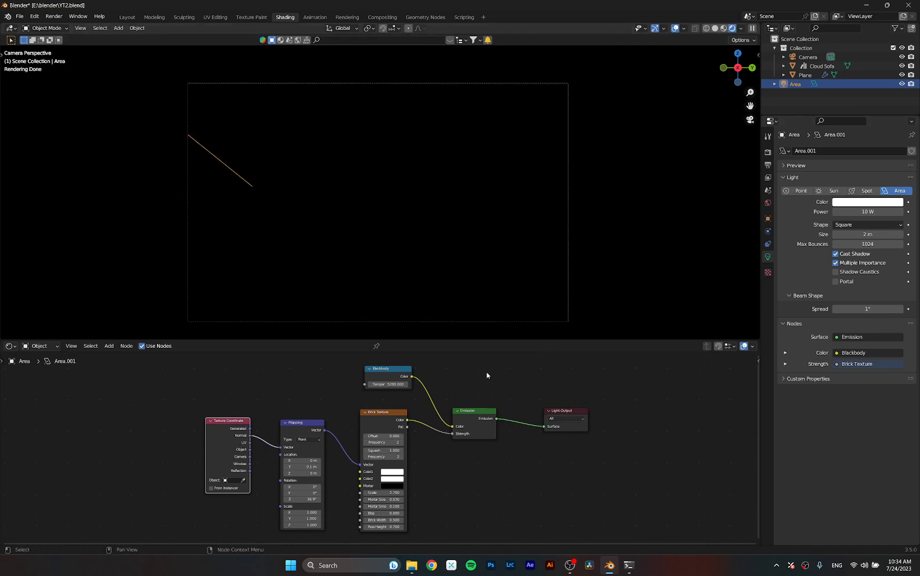
- Change the light type to Spot and set its power to 400 W
{"action": "left_click", "coordinate": [867, 192]}
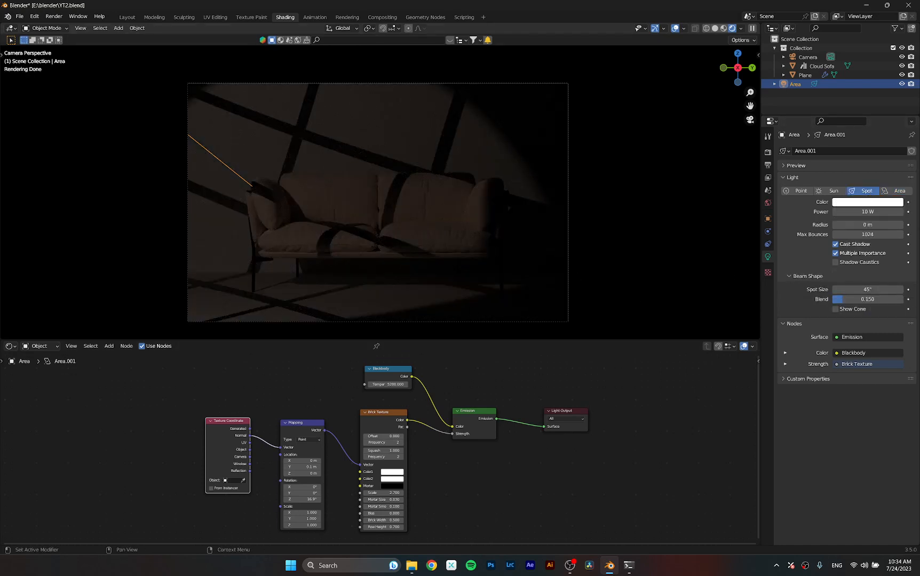
{"action": "left_click", "coordinate": [871, 211]}
{"action": "type", "text": "4"}
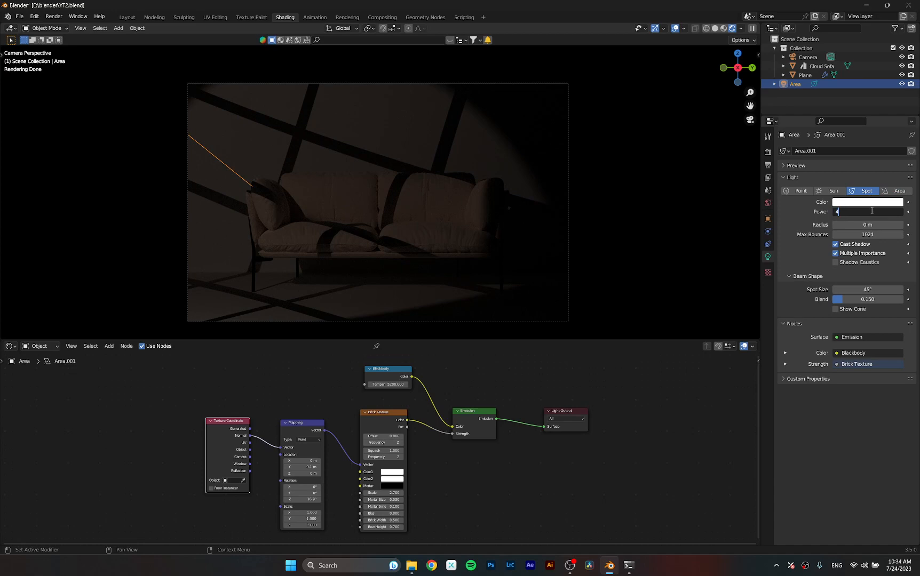
{"action": "type", "text": "00"}
{"action": "key", "text": "Return"}
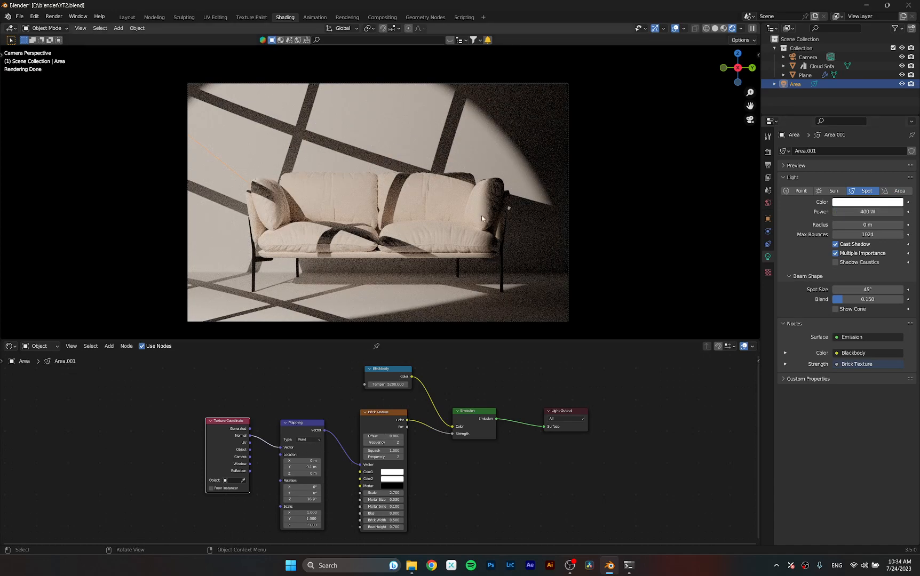
- Try moving the spot light about 0.2 m lower in the scene
{"action": "left_click", "coordinate": [128, 17]}
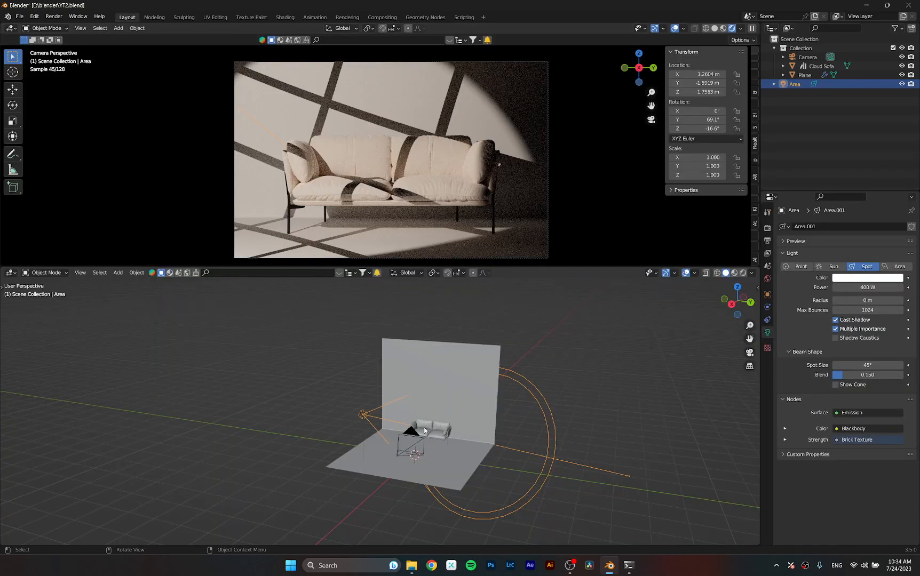
{"action": "key", "text": "g"}
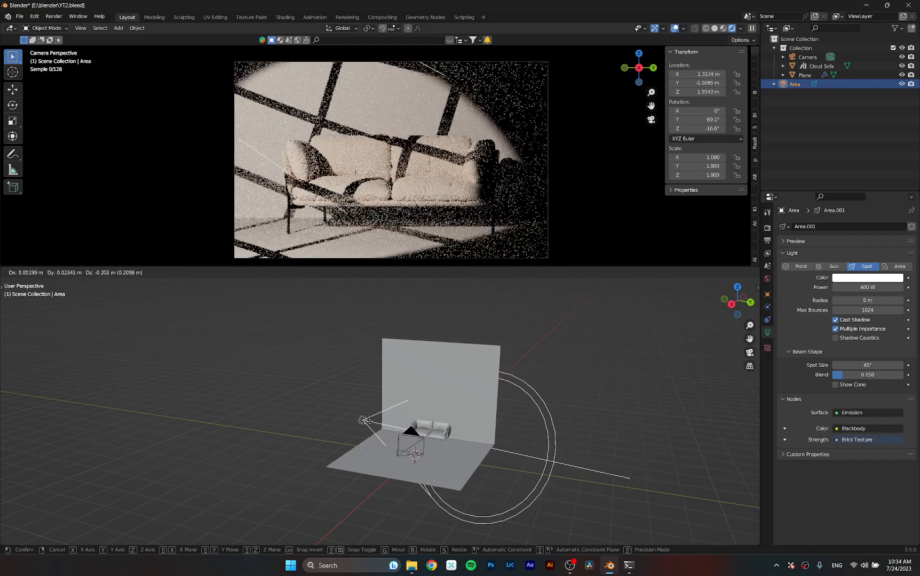
{"action": "left_click", "coordinate": [385, 423]}
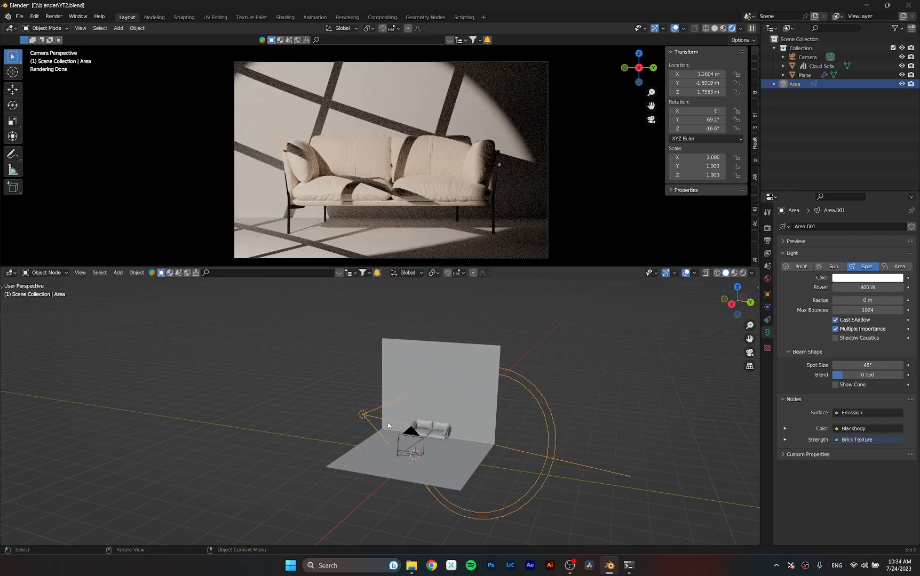
- Rotate the spot light about -8.2° around the global Z axis
{"action": "key", "text": "r"}
{"action": "key", "text": "z"}
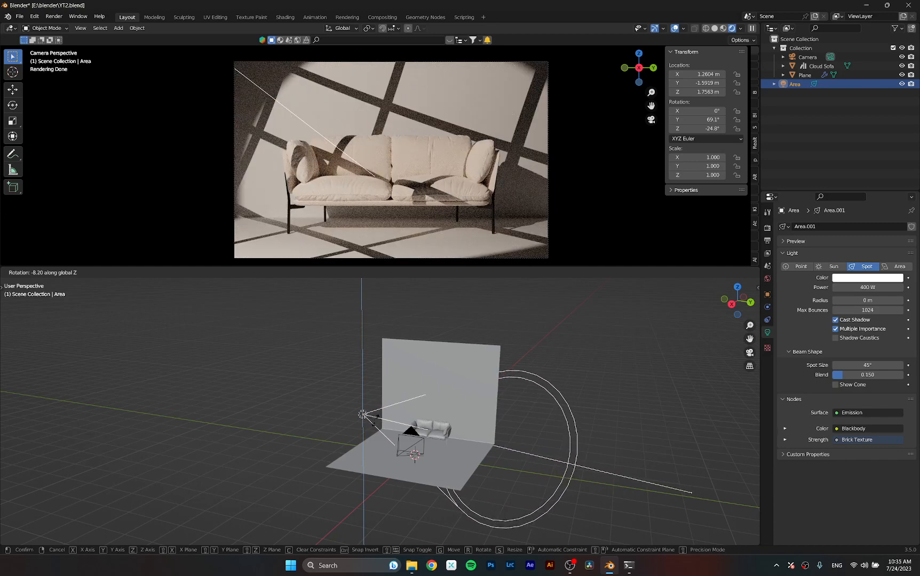
{"action": "left_click", "coordinate": [375, 418]}
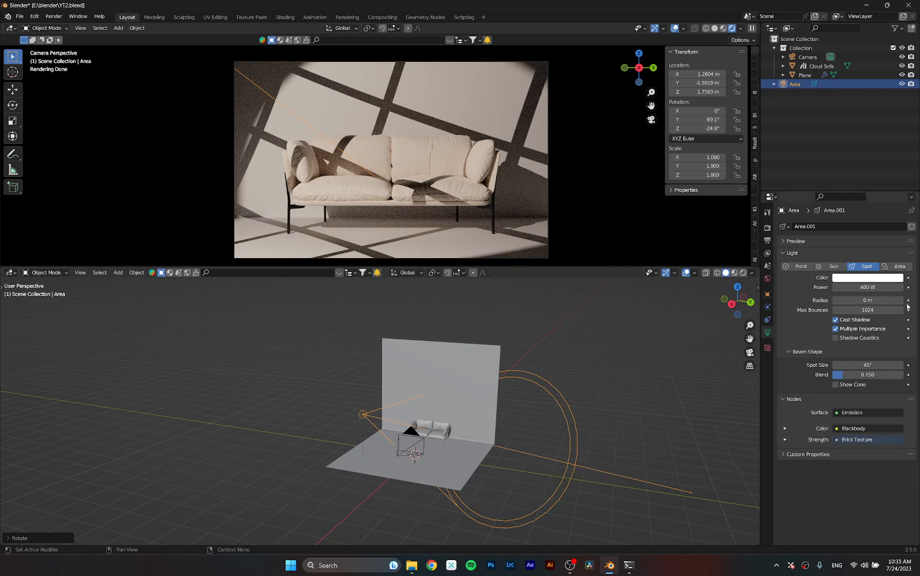
- Compare the light with the Area type, return it to Spot and set its spot size to about 78.4°
{"action": "left_click", "coordinate": [897, 266]}
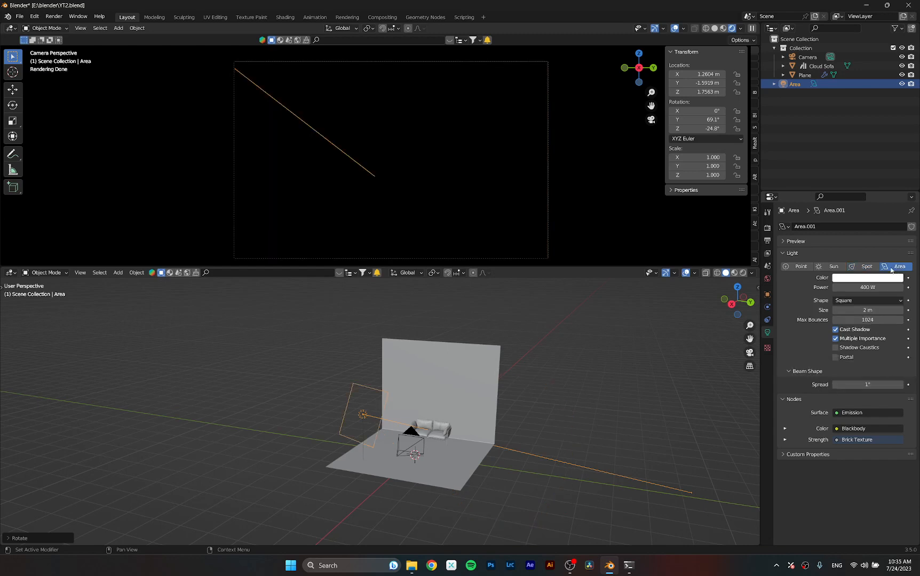
{"action": "left_click", "coordinate": [867, 269]}
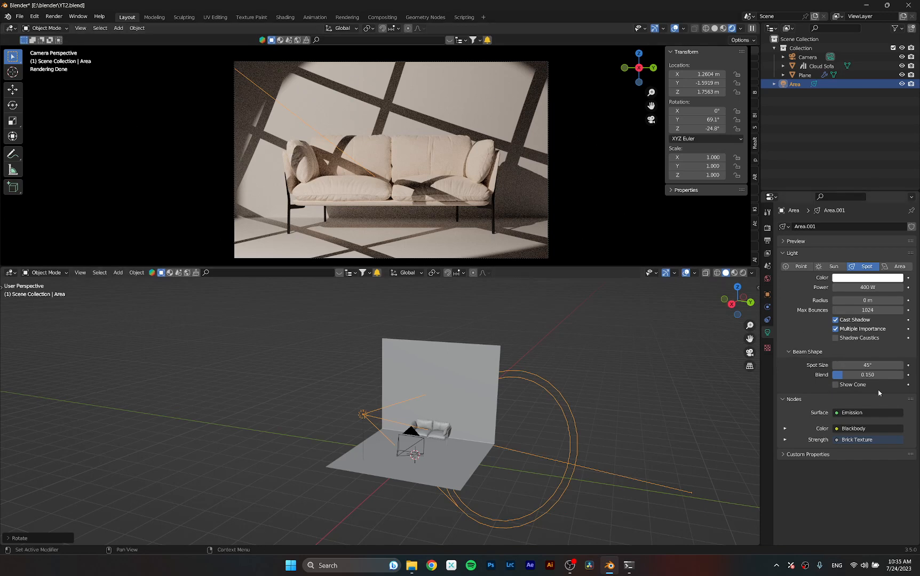
{"action": "left_click_drag", "start_coordinate": [867, 365], "coordinate": [906, 365]}
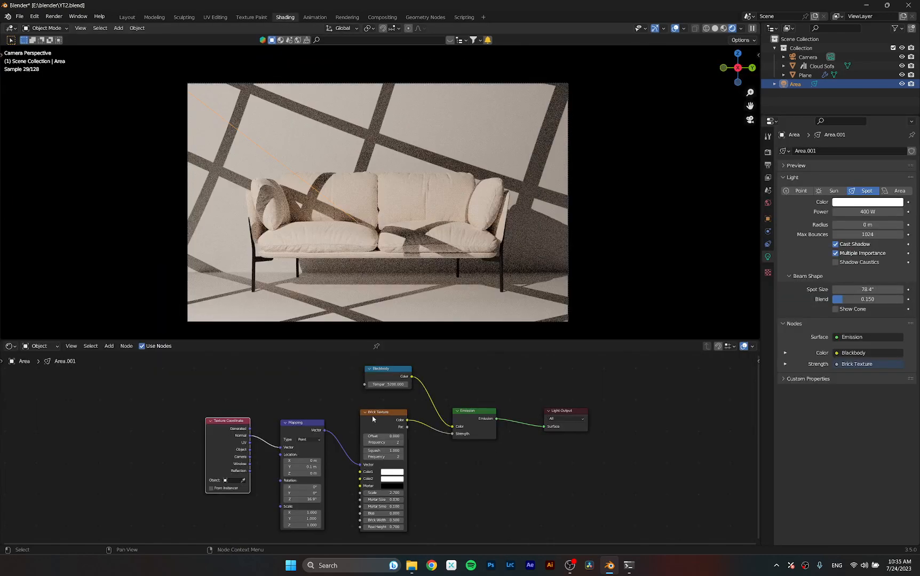
- Delete the Brick Texture node from the spot light's node tree
{"action": "left_click", "coordinate": [378, 420]}
{"action": "left_click_drag", "start_coordinate": [377, 419], "coordinate": [382, 426]}
{"action": "key", "text": "x"}
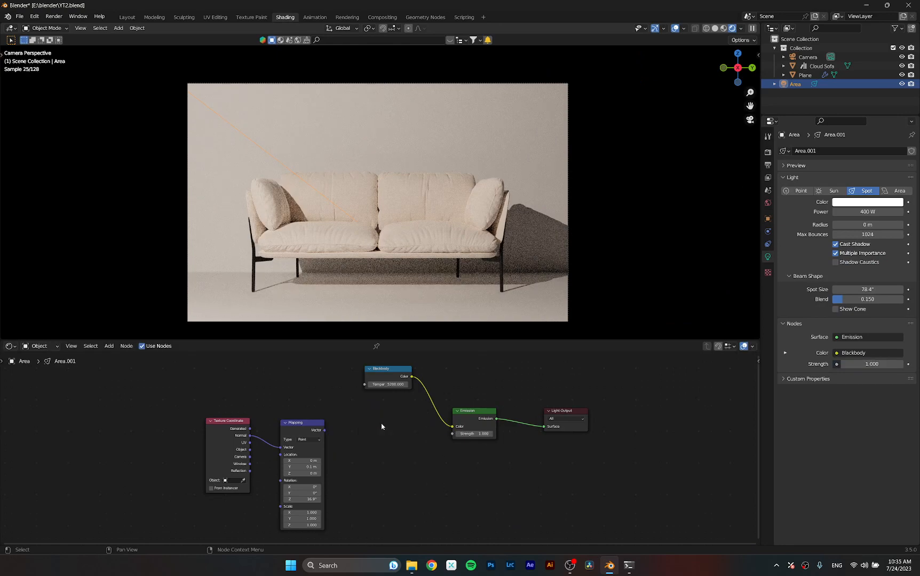
- Preview window.jpg on the desktop and bring it into Blender's light nodes as the Emission node's Strength texture
{"action": "left_click", "coordinate": [865, 3]}
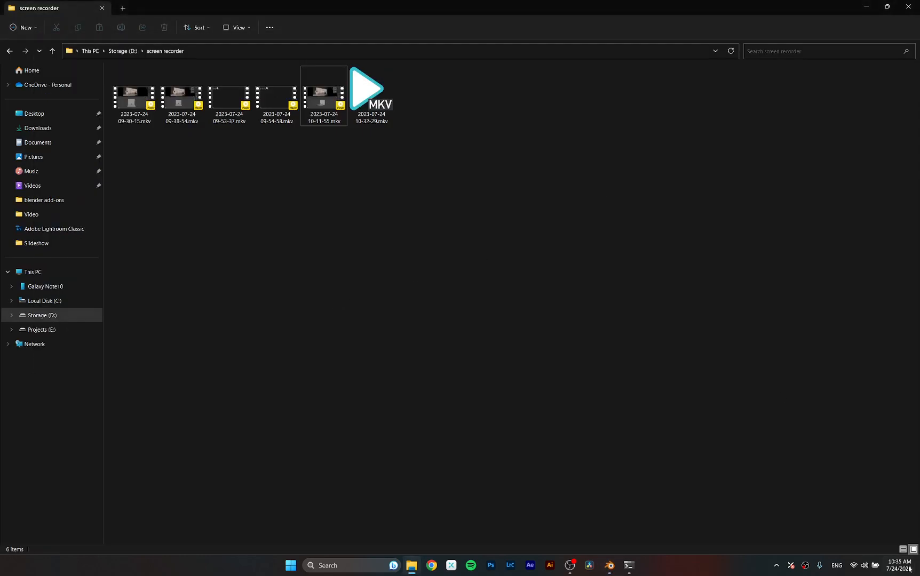
{"action": "left_click", "coordinate": [910, 4]}
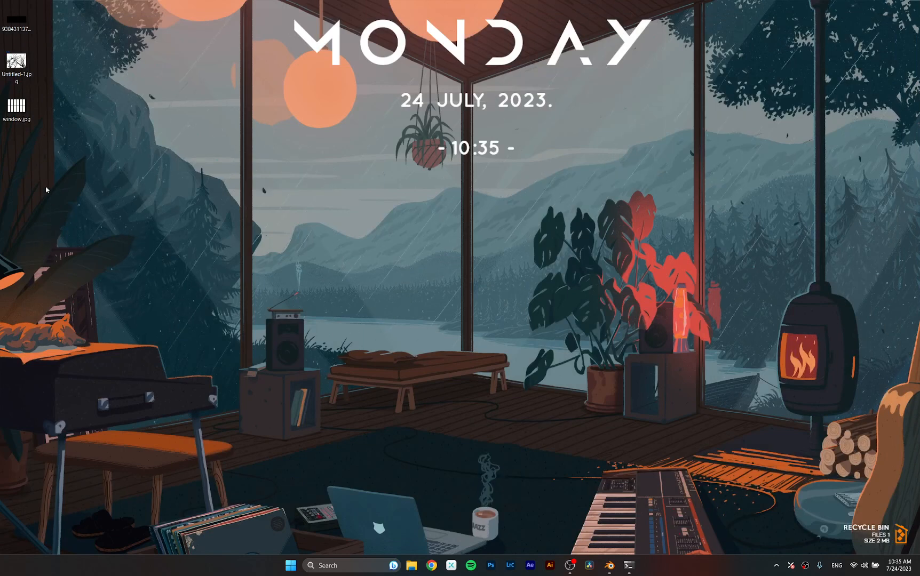
{"action": "left_click", "coordinate": [20, 113]}
{"action": "double_click", "coordinate": [19, 114]}
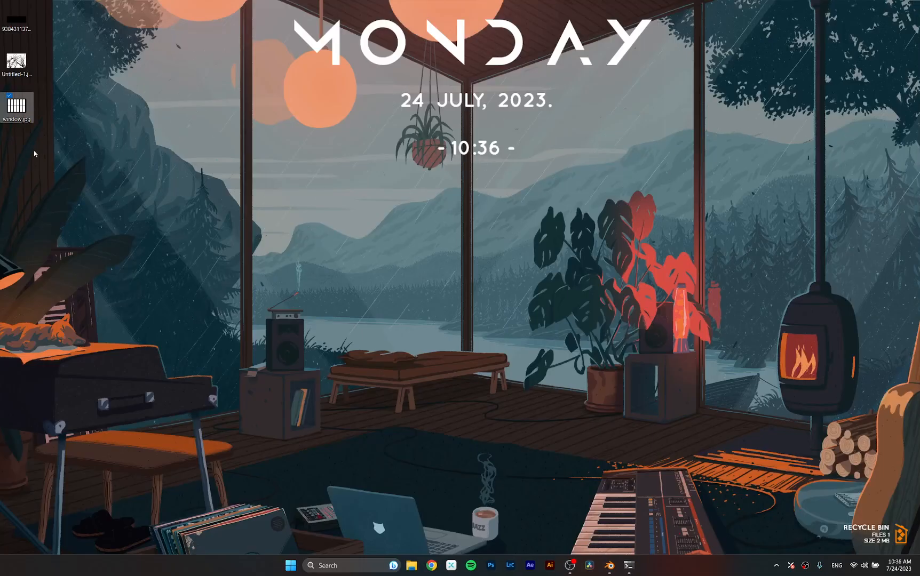
{"action": "left_click_drag", "start_coordinate": [19, 108], "coordinate": [452, 433]}
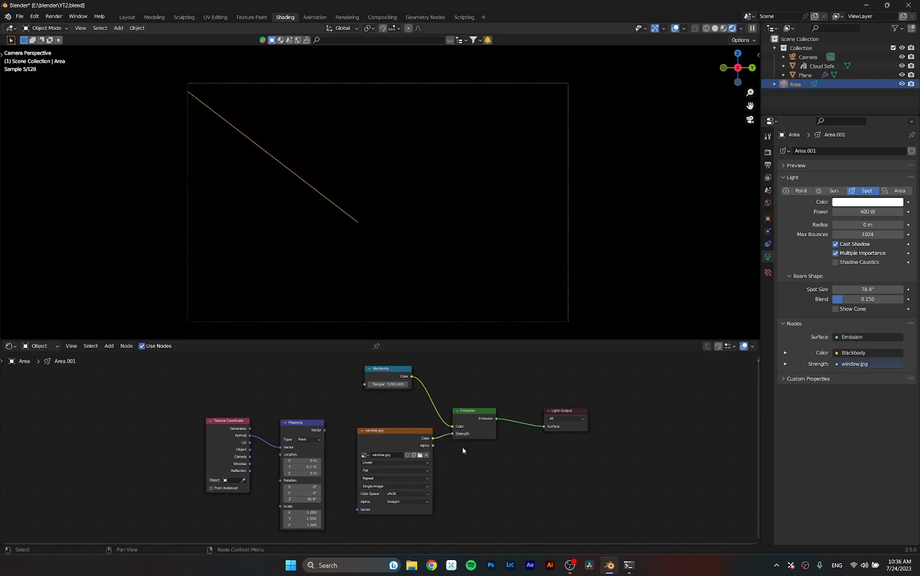
- Connect the Mapping node's Vector output to the window.jpg texture and set the texture's extension to Clip
{"action": "left_click_drag", "start_coordinate": [325, 430], "coordinate": [357, 510]}
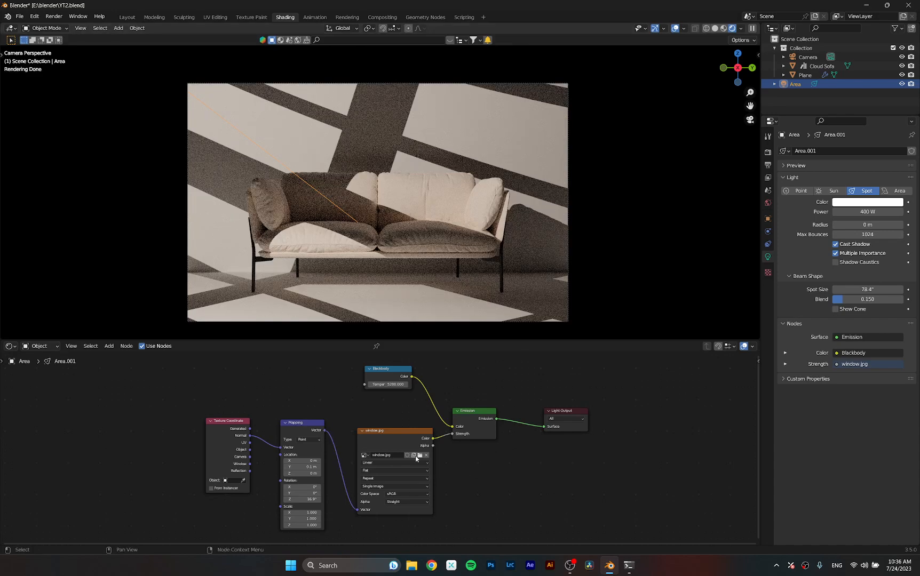
{"action": "left_click", "coordinate": [385, 479]}
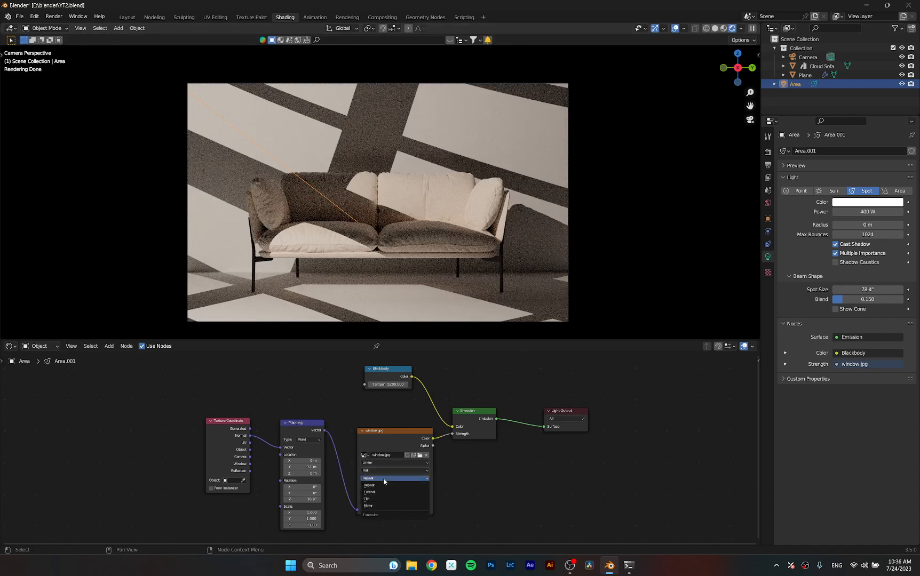
{"action": "left_click", "coordinate": [383, 498]}
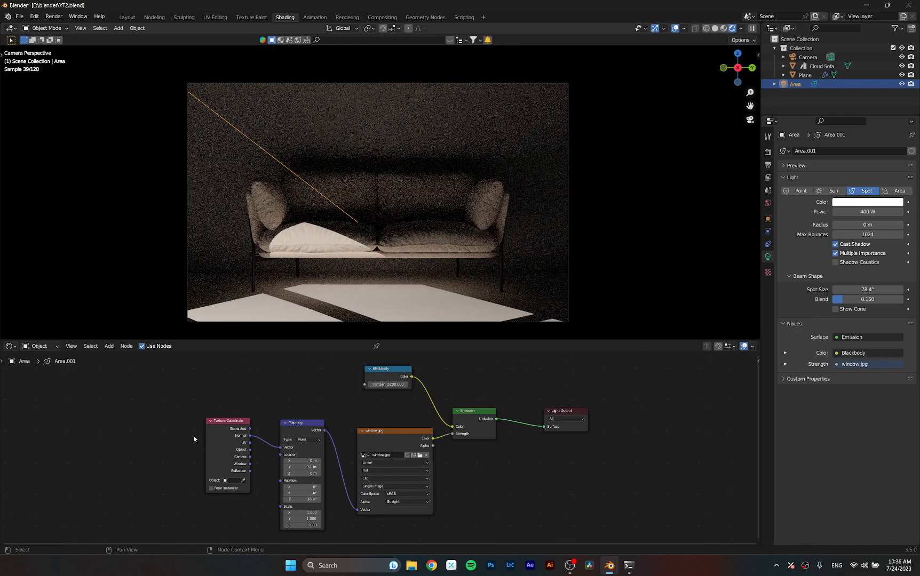
- Set the Mapping node's X and Y location to 0.5 m
{"action": "mouse_move", "coordinate": [303, 462]}
{"action": "left_mouse_down"}
{"action": "mouse_move", "coordinate": [303, 474]}
{"action": "mouse_move", "coordinate": [311, 445]}
{"action": "mouse_move", "coordinate": [310, 458]}
{"action": "mouse_move", "coordinate": [302, 453]}
{"action": "left_mouse_up"}
{"action": "left_click", "coordinate": [308, 451]}
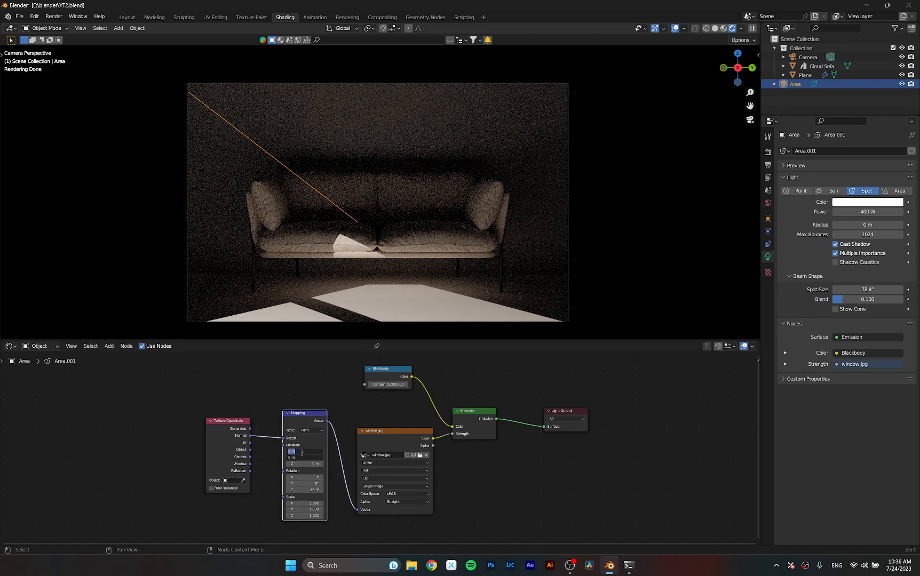
{"action": "type", "text": "0.5"}
{"action": "key", "text": "Return"}
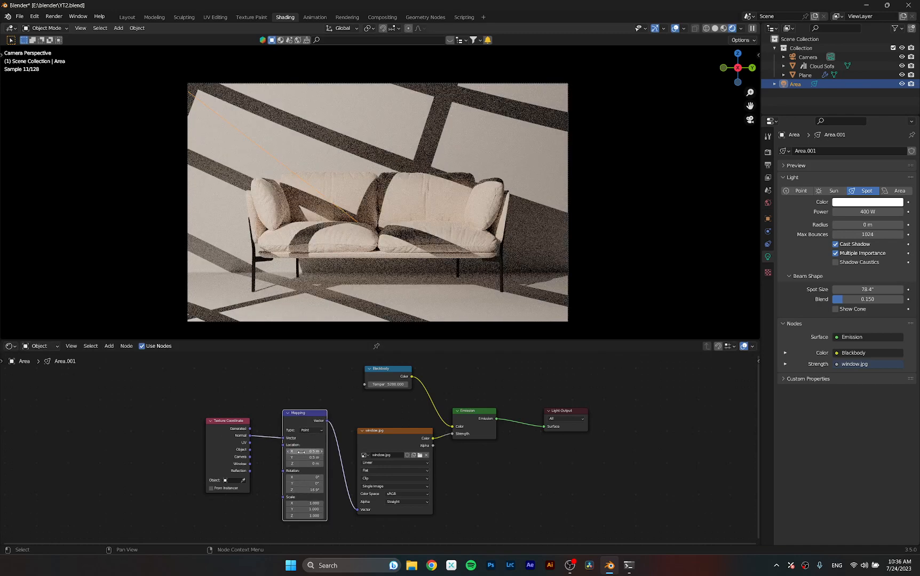
- Set the Mapping node's Z rotation to 0° and its X, Y and Z scale to 2
{"action": "left_click", "coordinate": [312, 490]}
{"action": "type", "text": "0"}
{"action": "key", "text": "Return"}
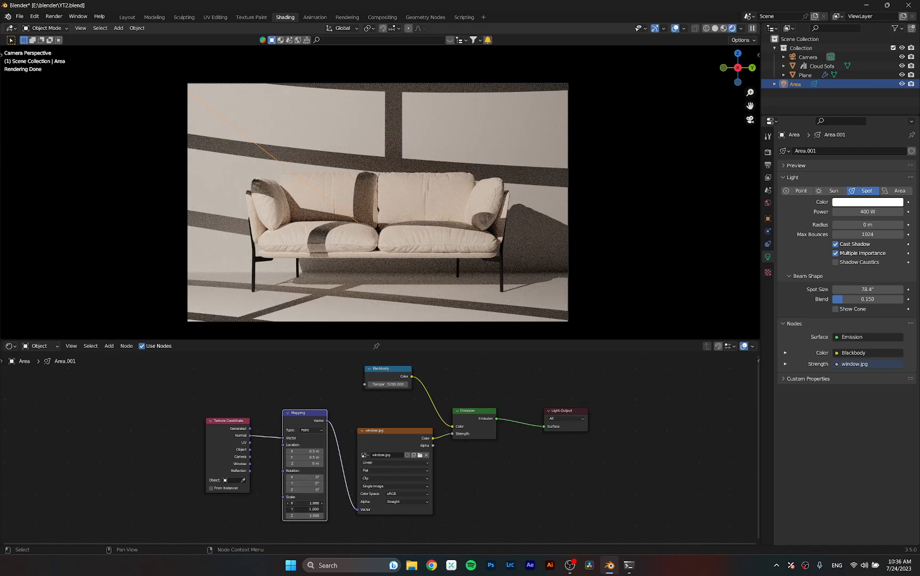
{"action": "mouse_move", "coordinate": [304, 503]}
{"action": "left_mouse_down"}
{"action": "mouse_move", "coordinate": [320, 516]}
{"action": "mouse_move", "coordinate": [299, 516]}
{"action": "left_mouse_up"}
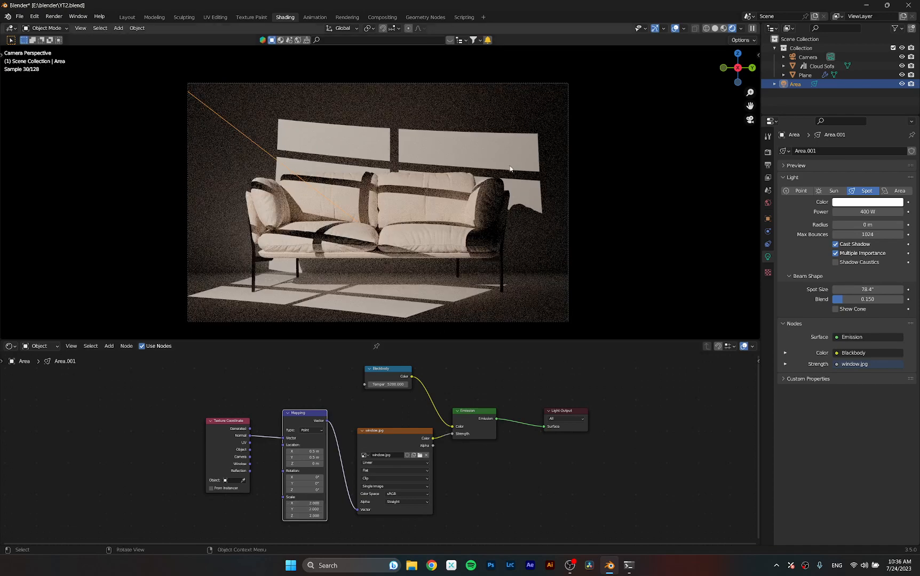
- In the Layout workspace, rotate the spot light about the global Z axis to a Z rotation of about -26.8°, and deselect it
{"action": "left_click", "coordinate": [127, 17]}
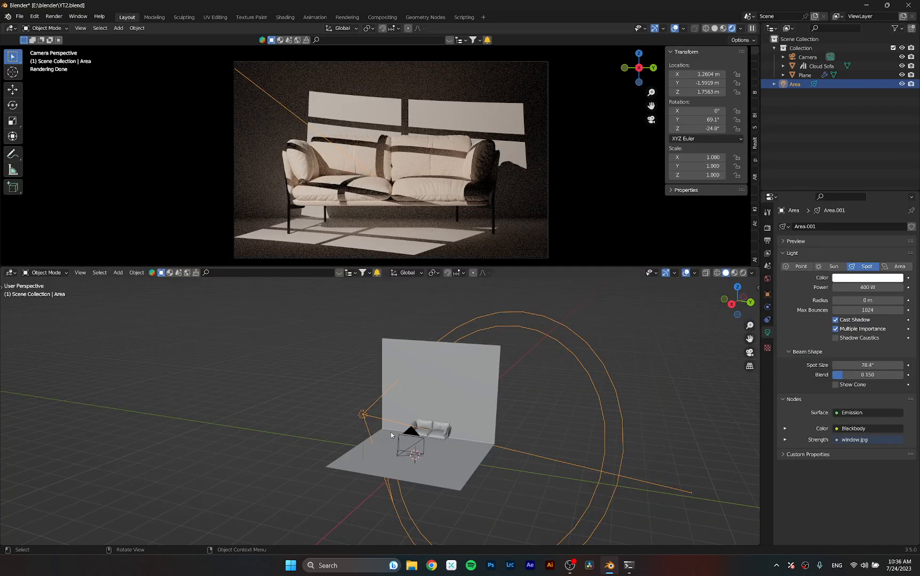
{"action": "key", "text": "g"}
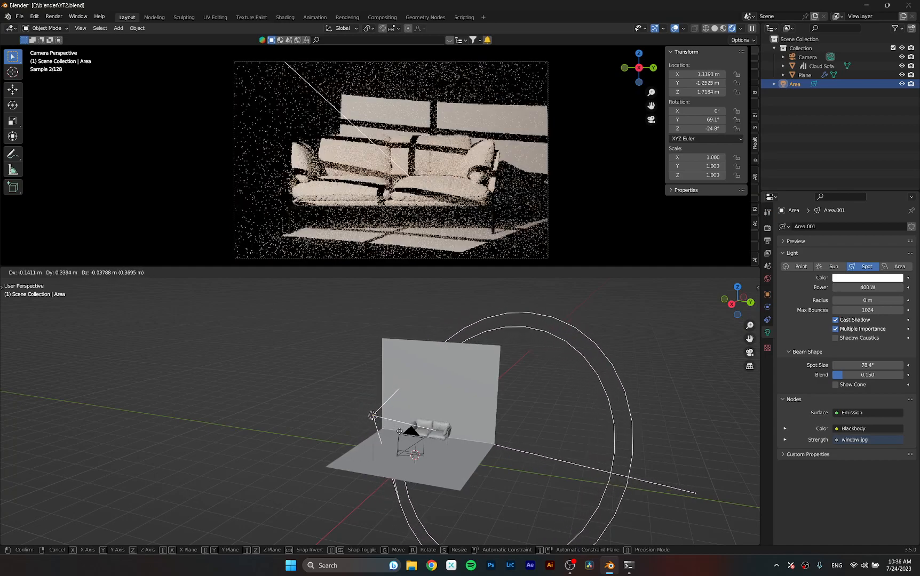
{"action": "left_click", "coordinate": [414, 452]}
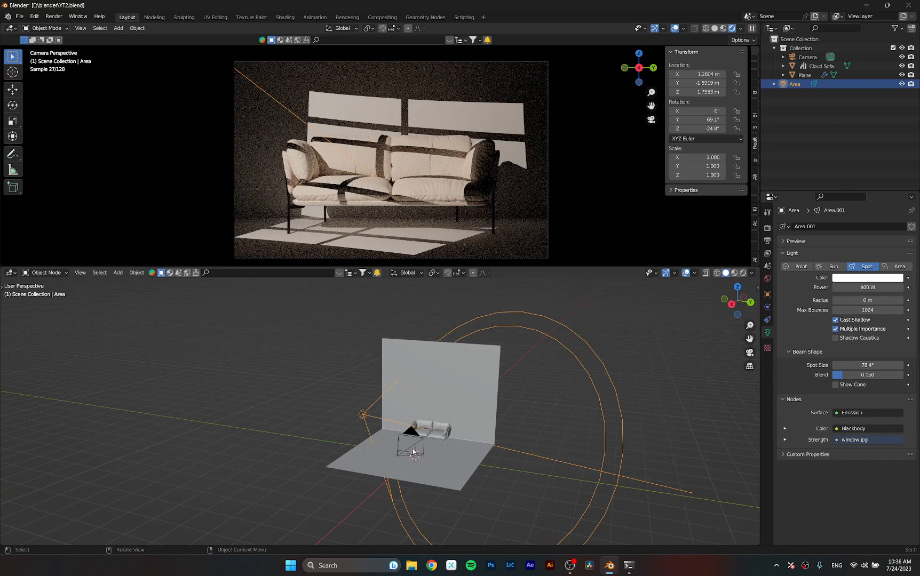
{"action": "key", "text": "r"}
{"action": "key", "text": "z"}
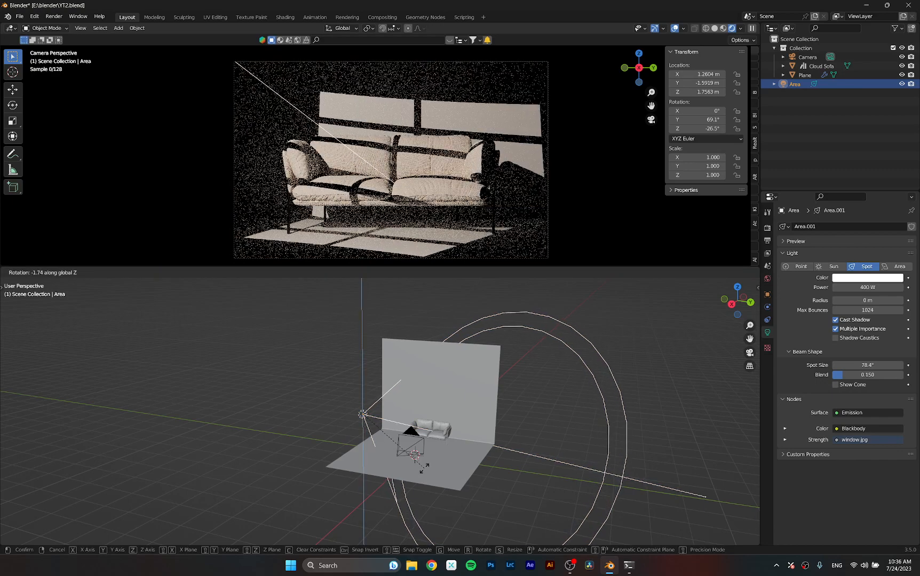
{"action": "left_click", "coordinate": [423, 468]}
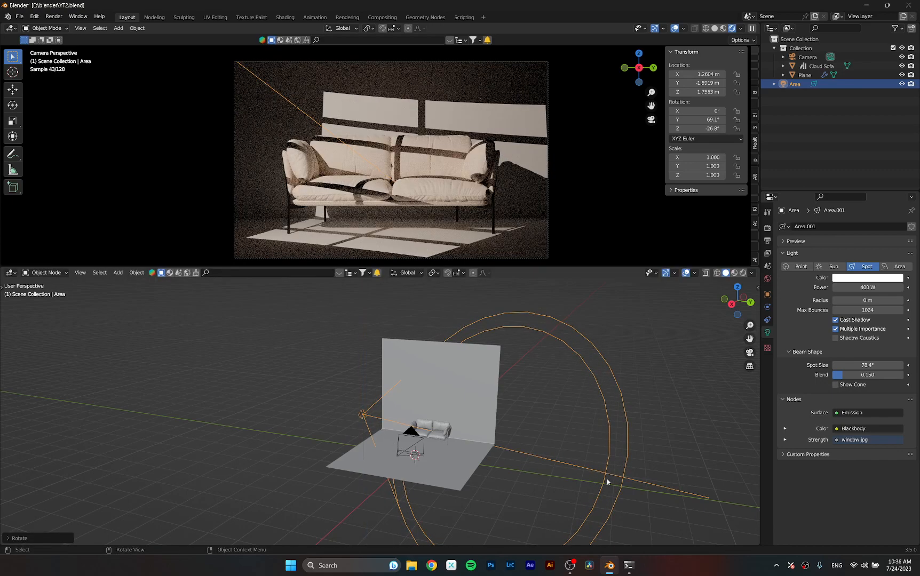
{"action": "left_click", "coordinate": [559, 434]}
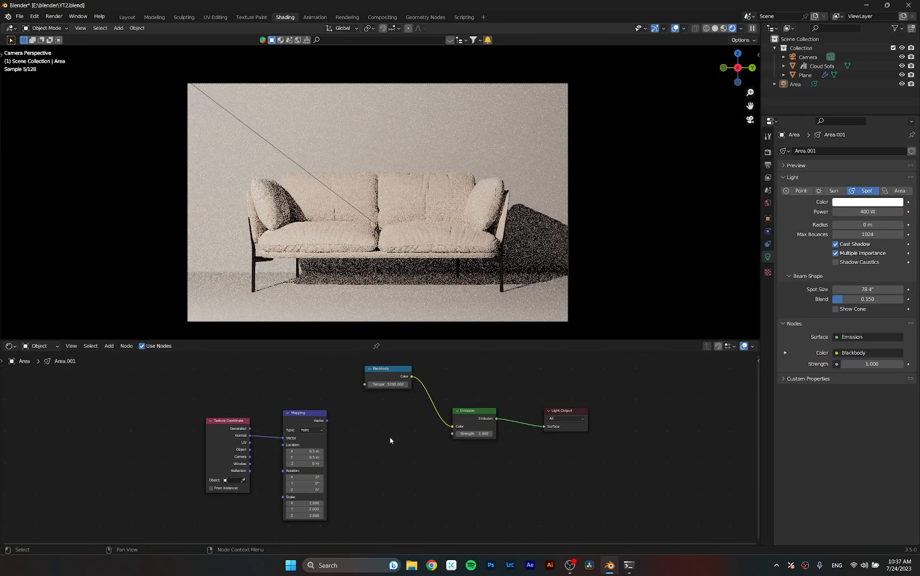
- Preview the single-branch PNG and Untitled-1.jpg from the desktop in the photo viewer, and close it
{"action": "key", "text": "super+d"}
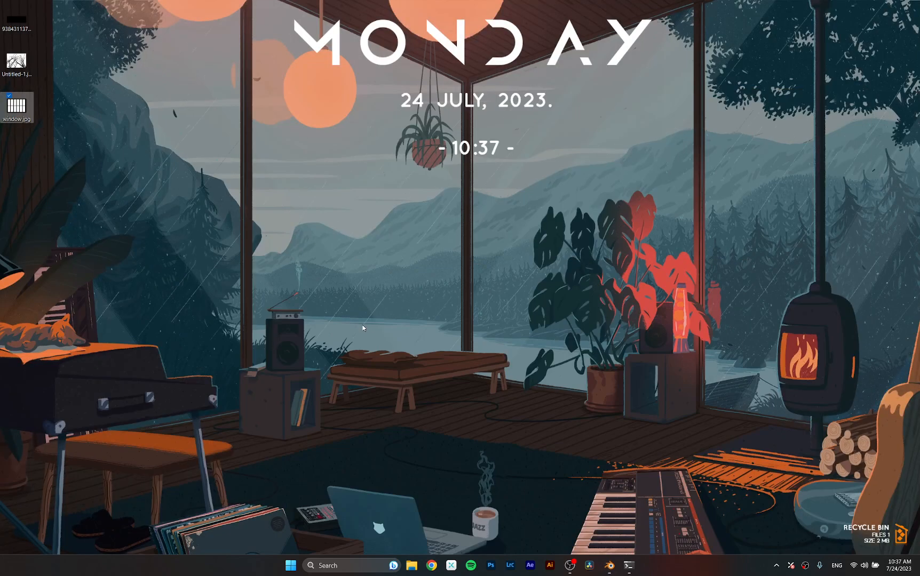
{"action": "left_click", "coordinate": [362, 327]}
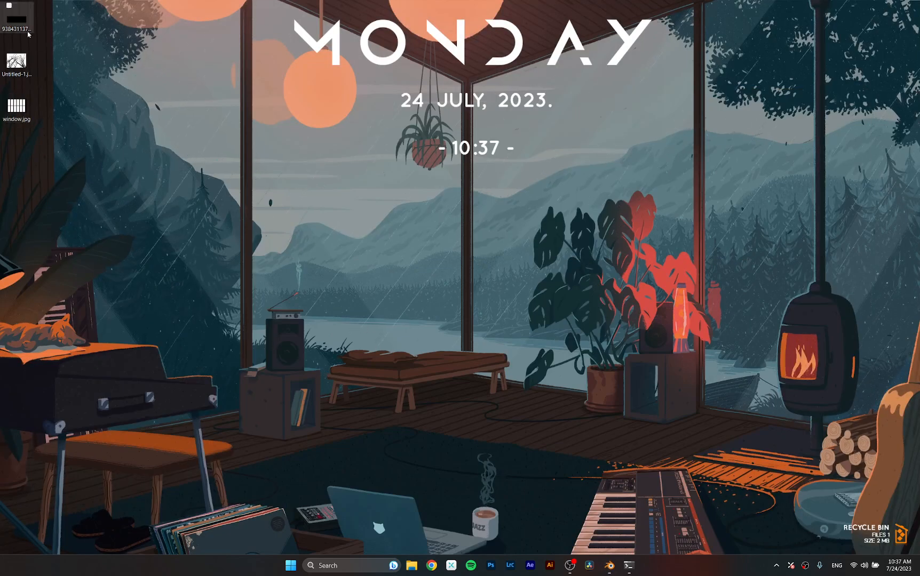
{"action": "double_click", "coordinate": [16, 19]}
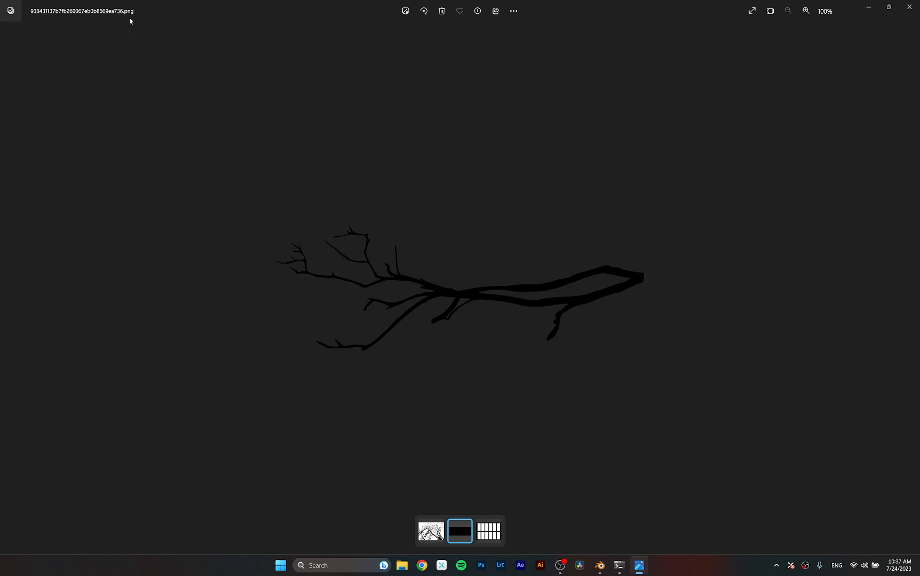
{"action": "left_click", "coordinate": [429, 534]}
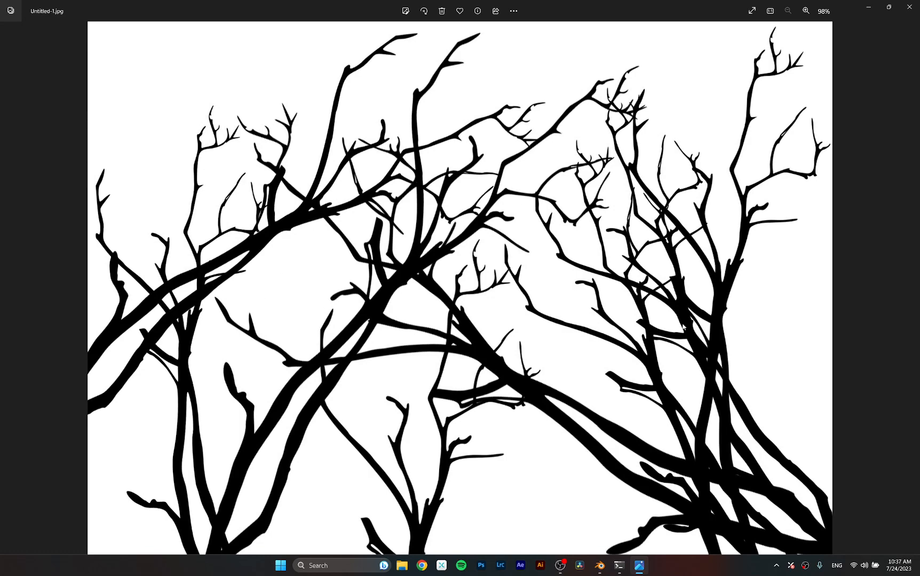
{"action": "left_click", "coordinate": [909, 7]}
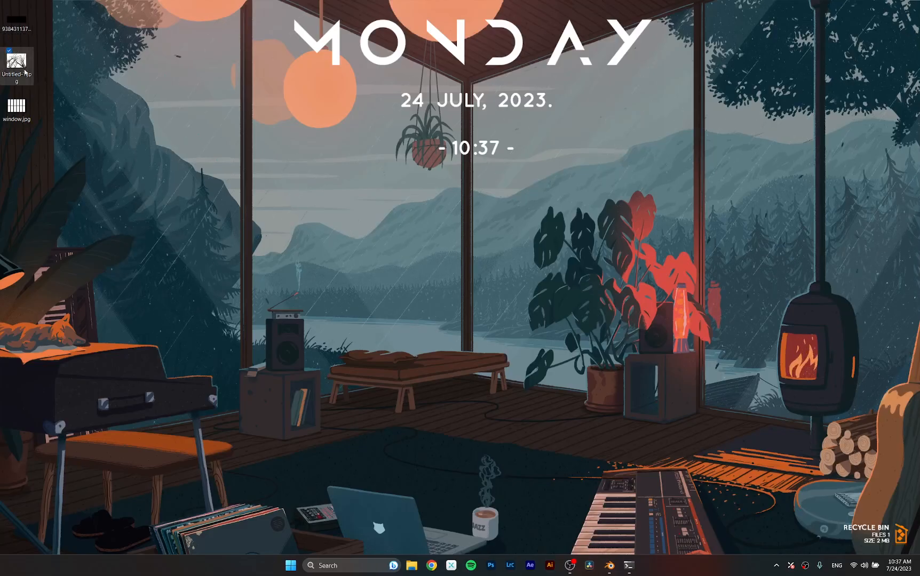
- Bring Untitled-1.jpg from the desktop into Blender's light nodes, connecting its Color to Emission Strength and the Mapping node's Vector to its Vector input
{"action": "left_click_drag", "start_coordinate": [16, 61], "coordinate": [377, 447]}
{"action": "left_click", "coordinate": [366, 421]}
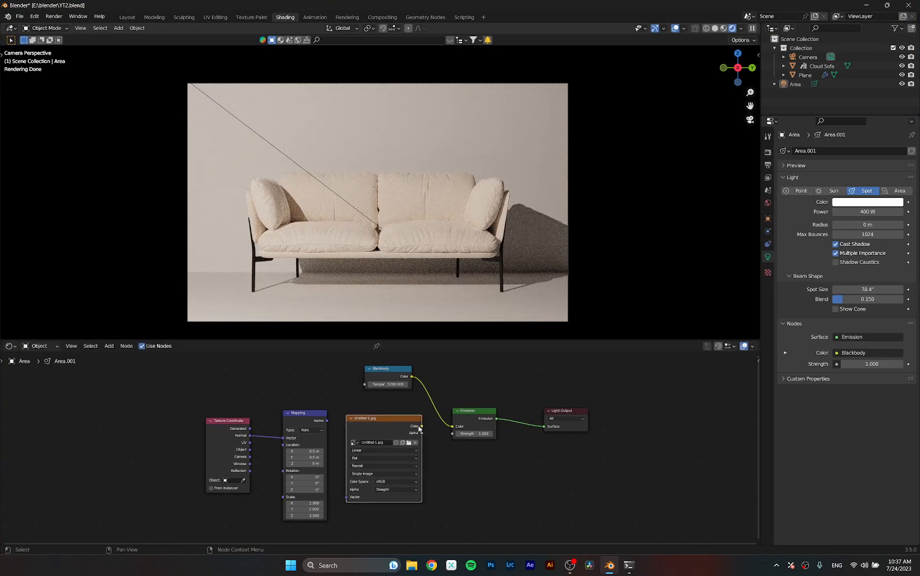
{"action": "left_click_drag", "start_coordinate": [422, 426], "coordinate": [452, 434]}
{"action": "left_click_drag", "start_coordinate": [327, 420], "coordinate": [345, 497]}
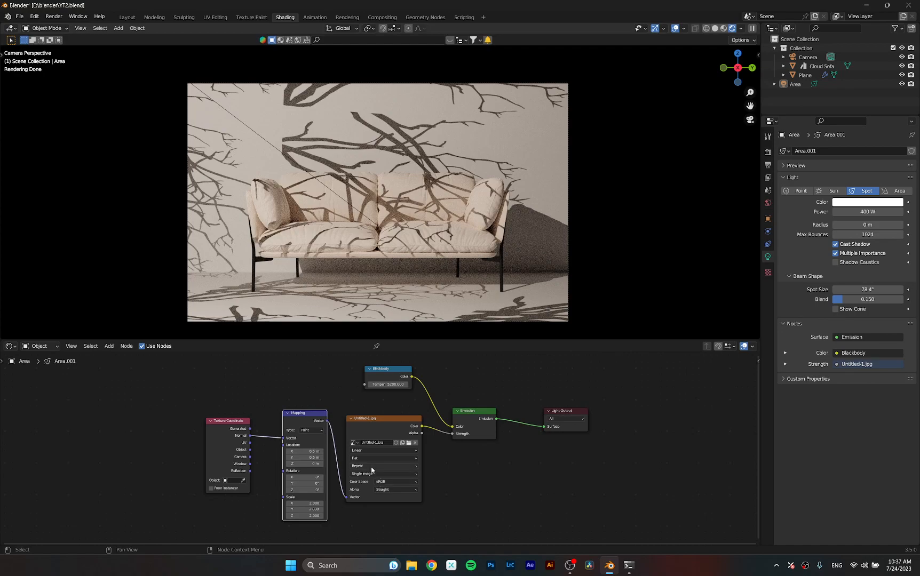
- Set the Mapping node's X, Y and Z scale to 1 and its Z rotation to about -90.9°
{"action": "left_click_drag", "start_coordinate": [298, 490], "coordinate": [312, 515]}
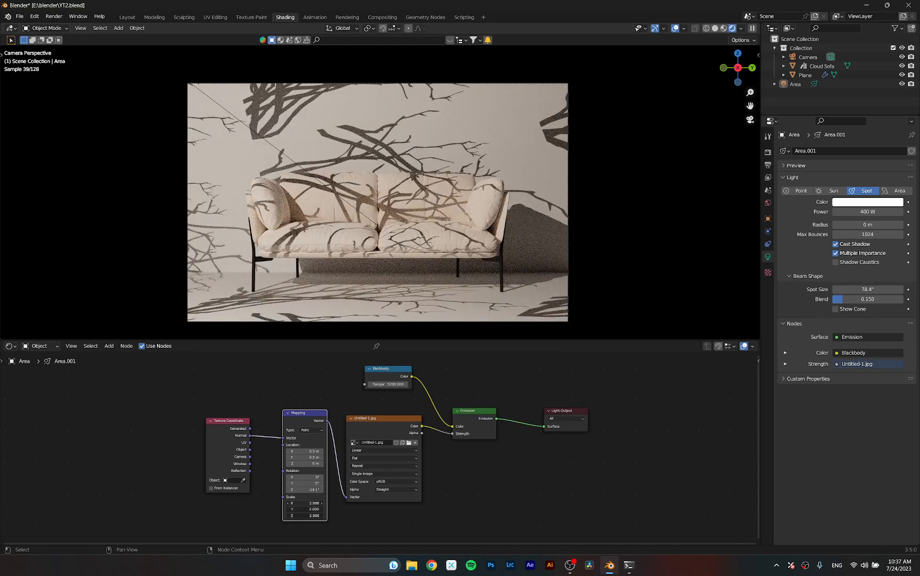
{"action": "type", "text": "1"}
{"action": "key", "text": "Return"}
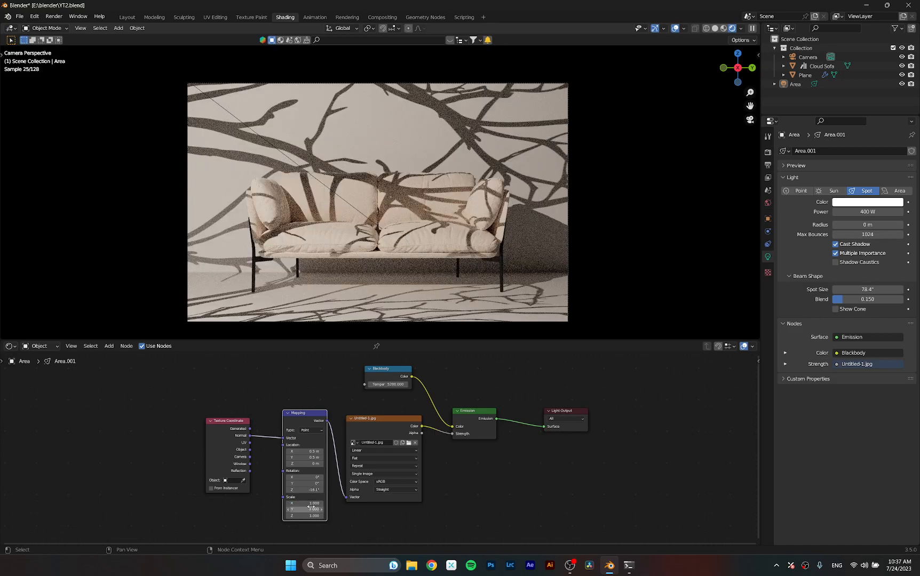
{"action": "left_click_drag", "start_coordinate": [303, 490], "coordinate": [229, 490]}
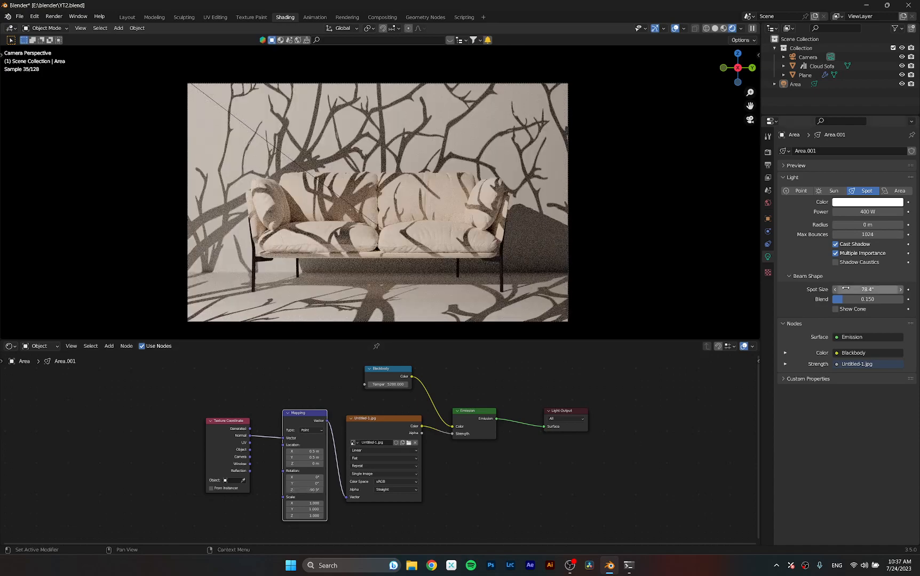
- Try the Area light type for comparison and return the light to Spot
{"action": "left_click_drag", "start_coordinate": [861, 225], "coordinate": [873, 225]}
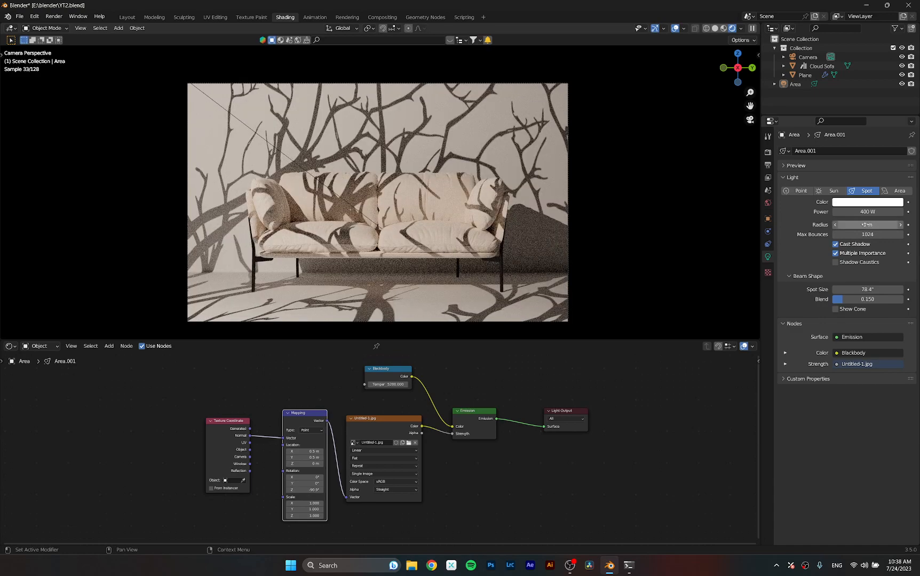
{"action": "left_click", "coordinate": [898, 191]}
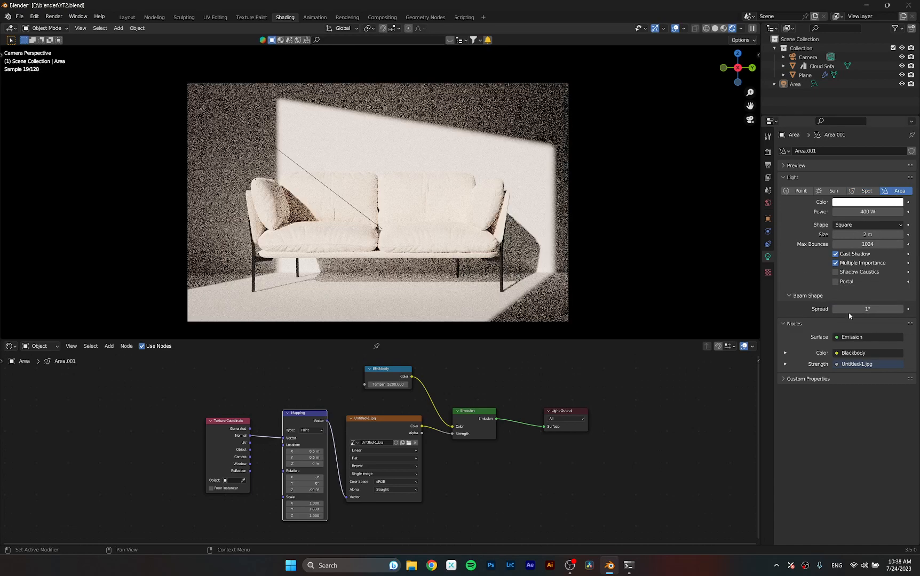
{"action": "left_click", "coordinate": [864, 191]}
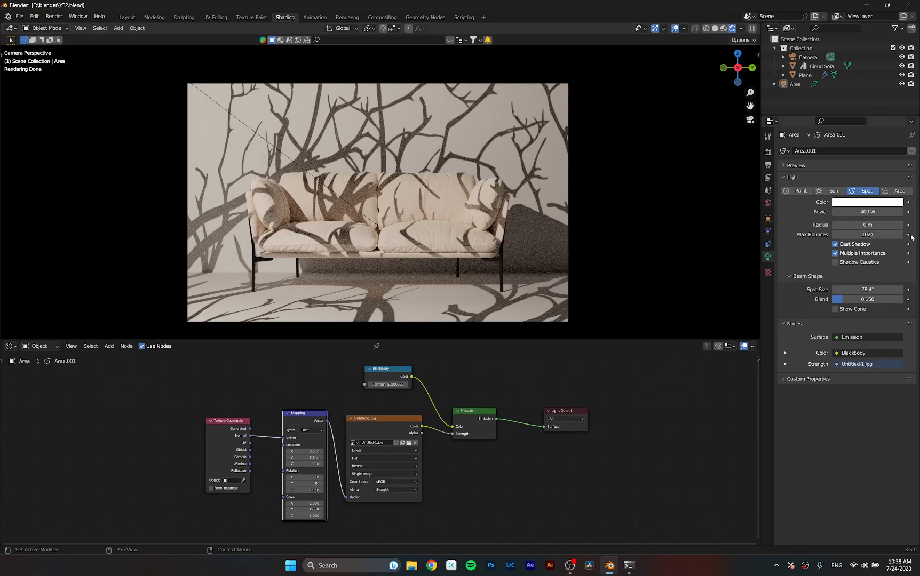
- Try a spot light radius of 1.09 m, reset it to 0 m, and settle on 0.05 m for soft branch shadows
{"action": "left_click_drag", "start_coordinate": [854, 225], "coordinate": [884, 224]}
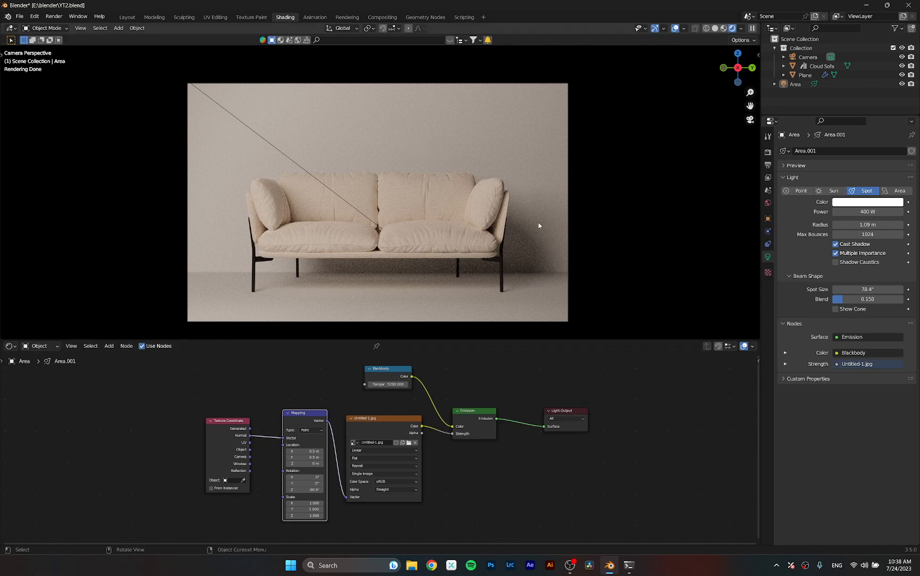
{"action": "left_click_drag", "start_coordinate": [885, 225], "coordinate": [817, 225]}
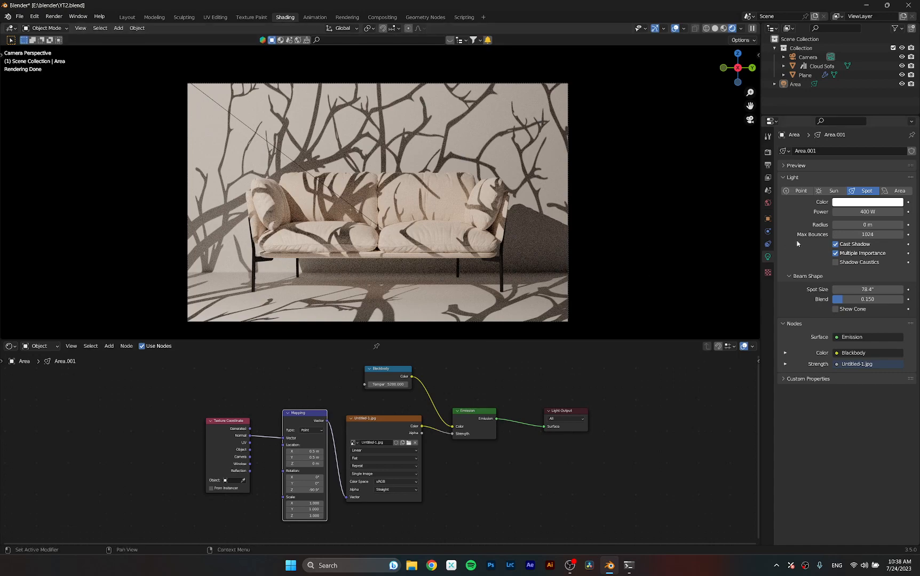
{"action": "left_click_drag", "start_coordinate": [867, 225], "coordinate": [876, 225]}
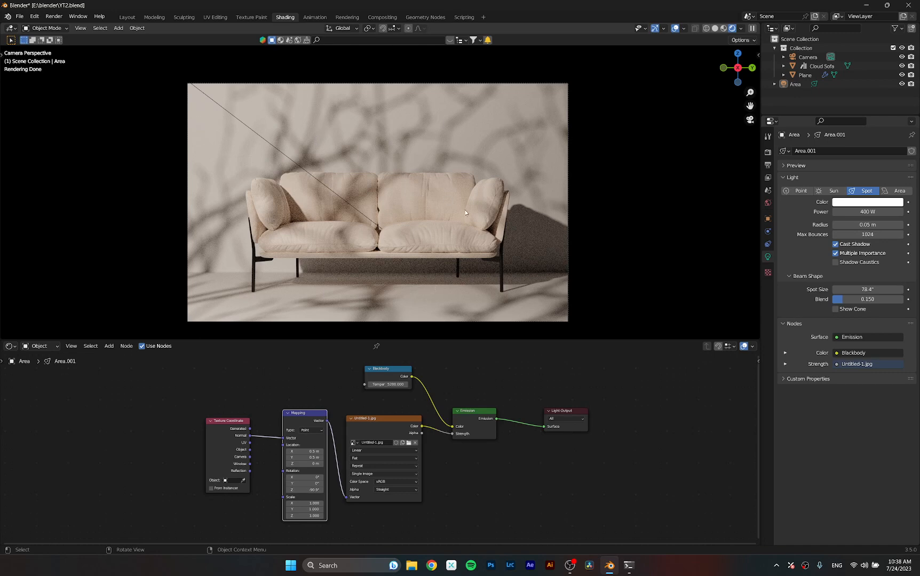
{"action": "left_click", "coordinate": [127, 19]}
{"action": "middle_click_drag", "start_coordinate": [528, 409], "coordinate": [396, 447]}
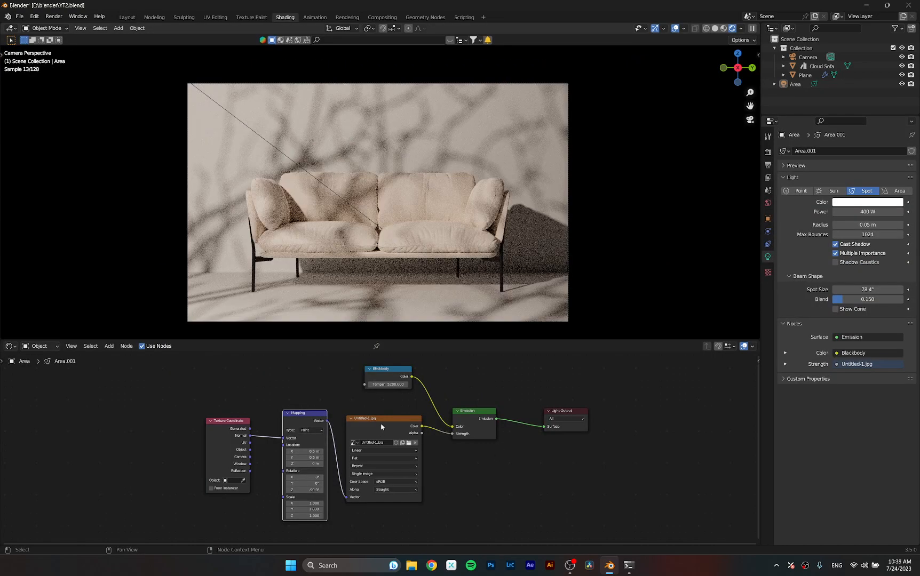
{"action": "left_click_drag", "start_coordinate": [382, 426], "coordinate": [389, 433]}
{"action": "left_click", "coordinate": [461, 474]}
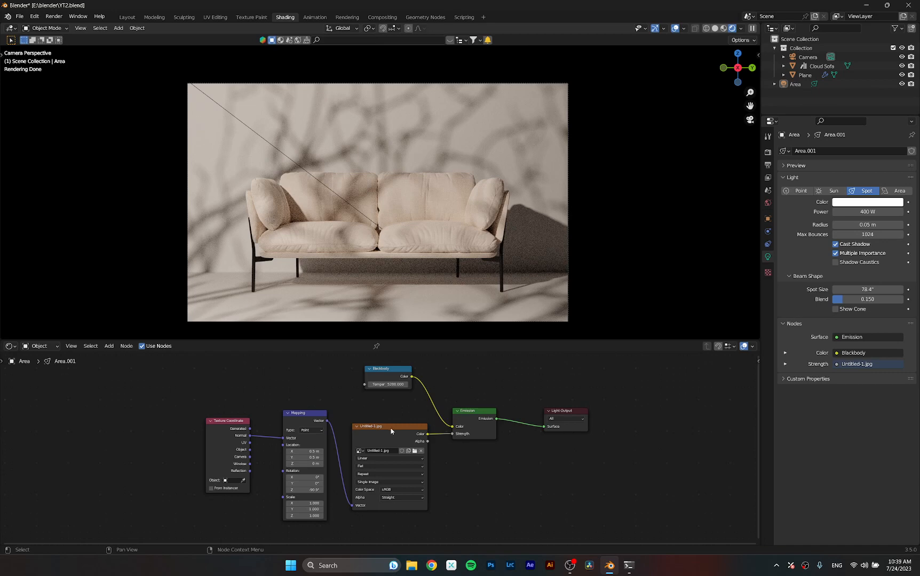
{"action": "left_click_drag", "start_coordinate": [391, 431], "coordinate": [388, 434]}
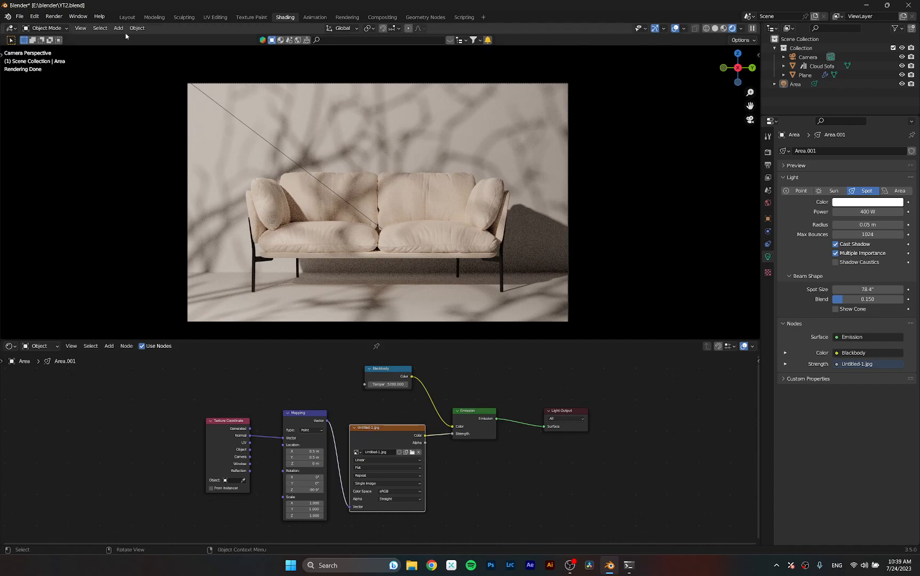
{"action": "left_click", "coordinate": [127, 17]}
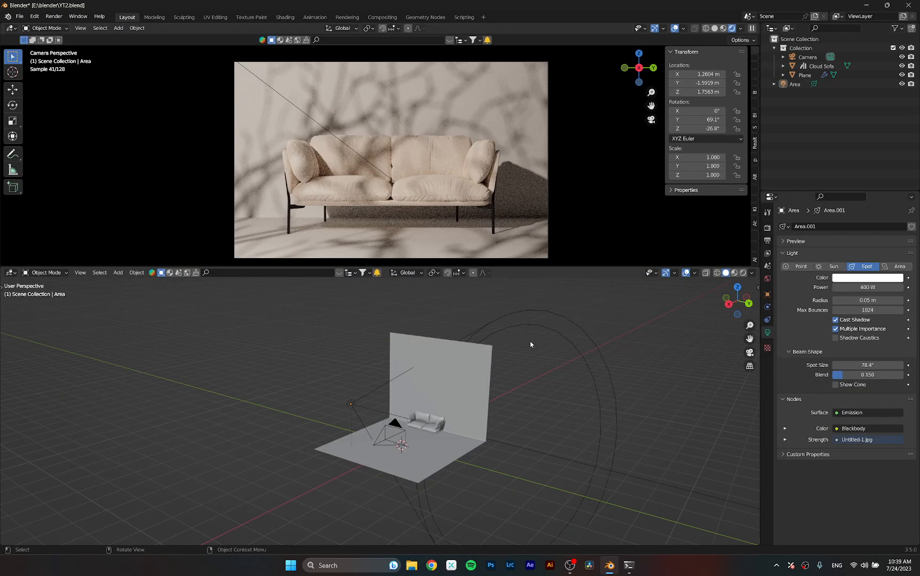
{"action": "mouse_move", "coordinate": [479, 420]}
{"action": "middle_mouse_down"}
{"action": "mouse_move", "coordinate": [511, 421]}
{"action": "mouse_move", "coordinate": [436, 421]}
{"action": "mouse_move", "coordinate": [446, 437]}
{"action": "mouse_move", "coordinate": [484, 424]}
{"action": "mouse_move", "coordinate": [477, 412]}
{"action": "middle_mouse_up"}
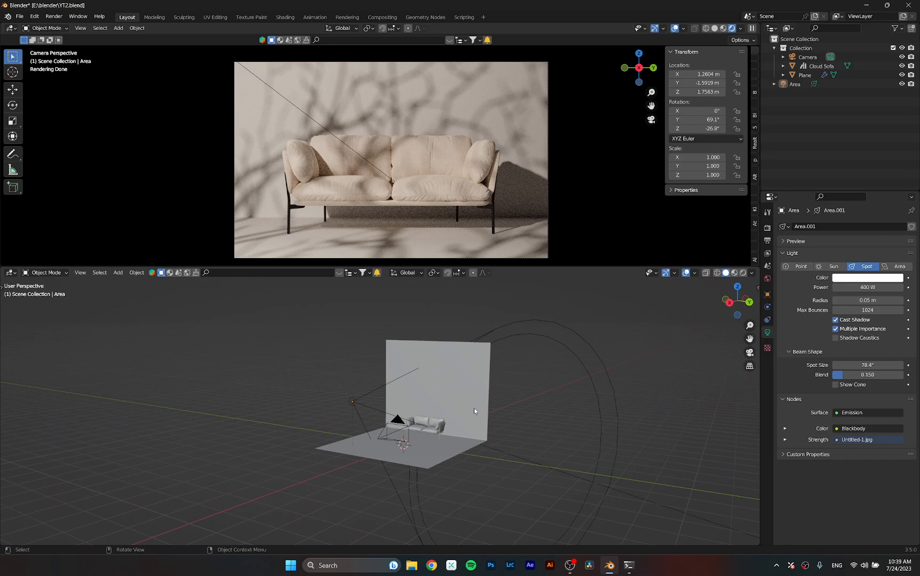
- Preview window.jpg from the desktop, close it, and return to the spot light's node tree in Blender
{"action": "left_click", "coordinate": [609, 565]}
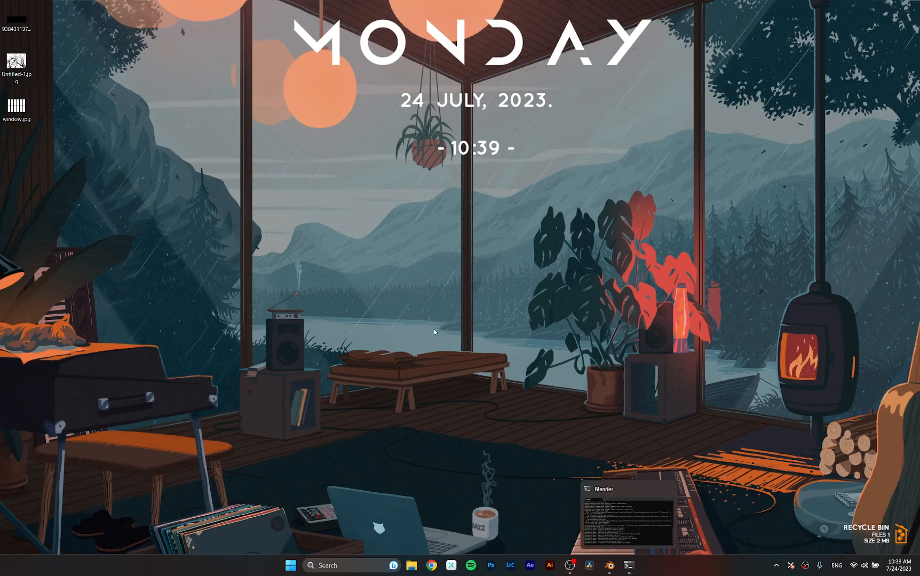
{"action": "double_click", "coordinate": [23, 116]}
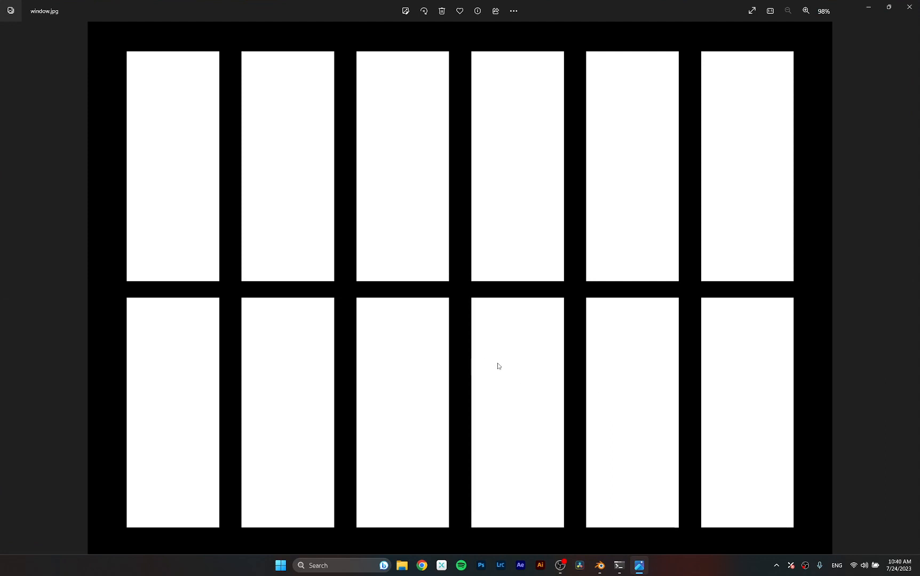
{"action": "left_click", "coordinate": [909, 7]}
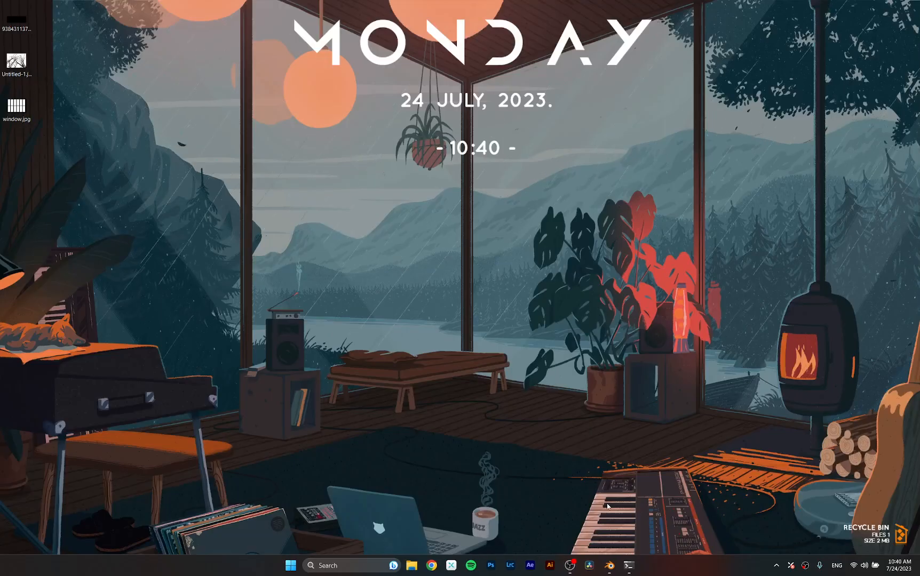
{"action": "left_click", "coordinate": [609, 566]}
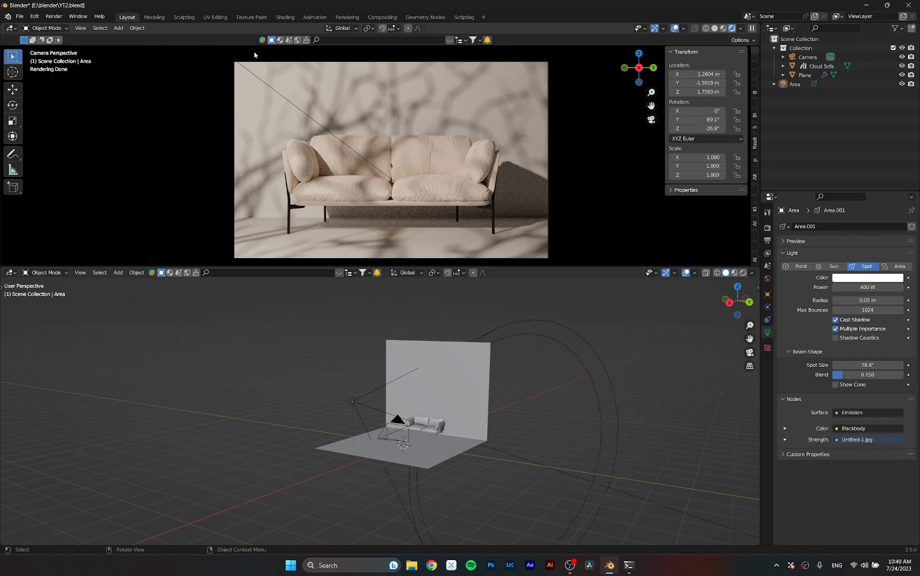
{"action": "left_click", "coordinate": [285, 17]}
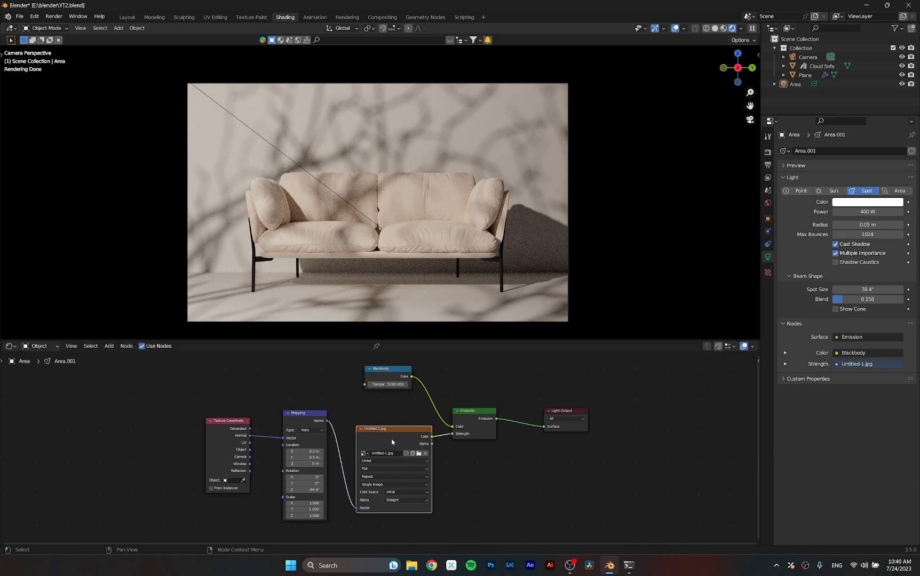
{"action": "left_click_drag", "start_coordinate": [393, 444], "coordinate": [387, 452]}
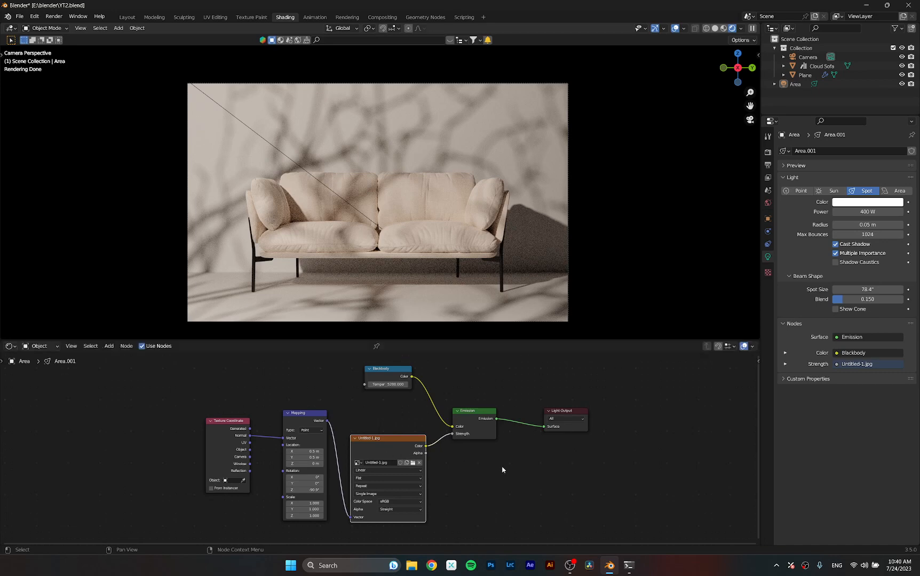